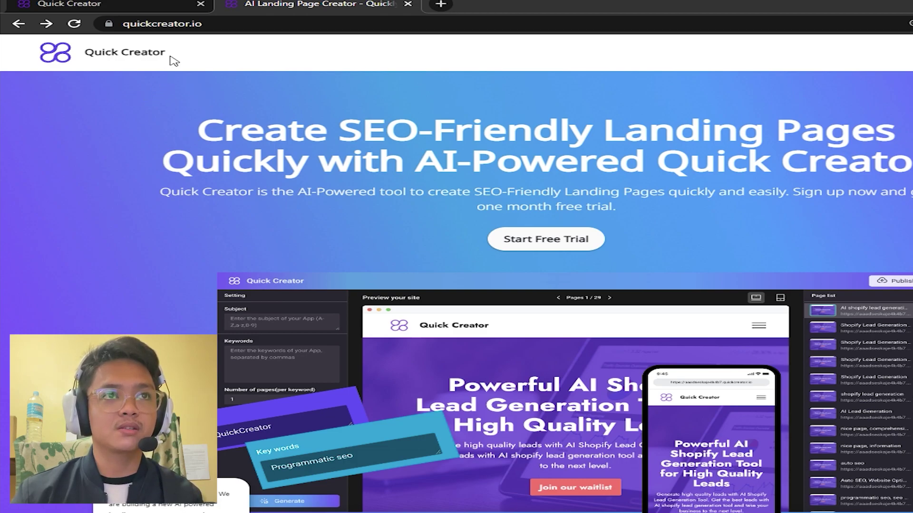
Step: Start the Start Free Trial sign-up from the Quick Creator homepage
{"action": "left_click", "coordinate": [252, 24]}
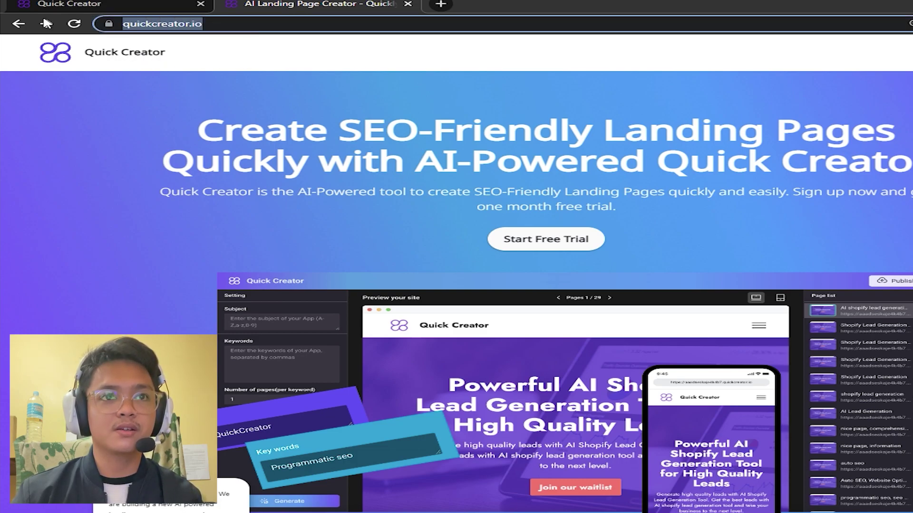
{"action": "left_click", "coordinate": [303, 27]}
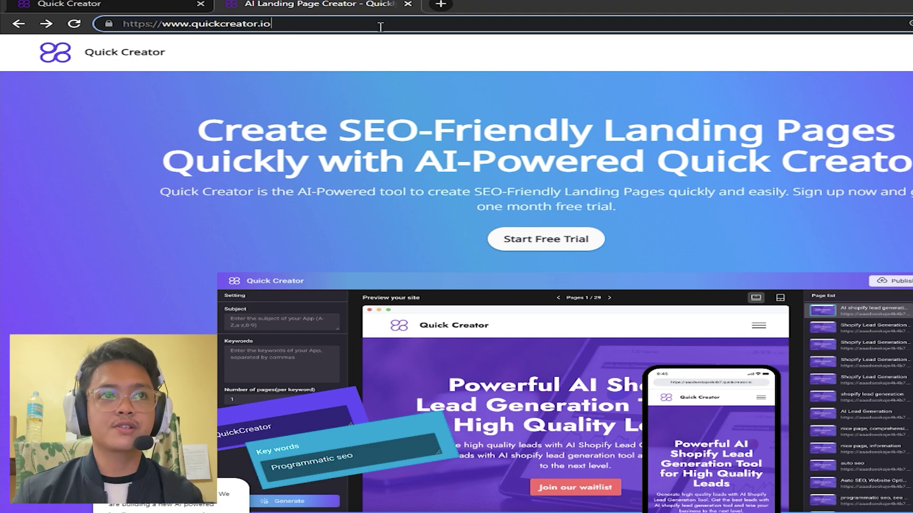
{"action": "left_click", "coordinate": [585, 253]}
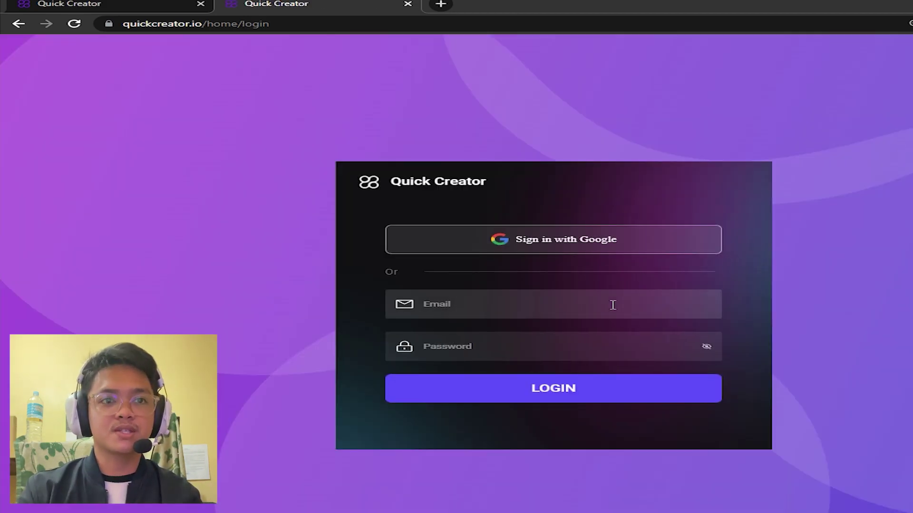
Step: Log in with the account e-mail and the pasted account password
{"action": "left_click", "coordinate": [613, 305]}
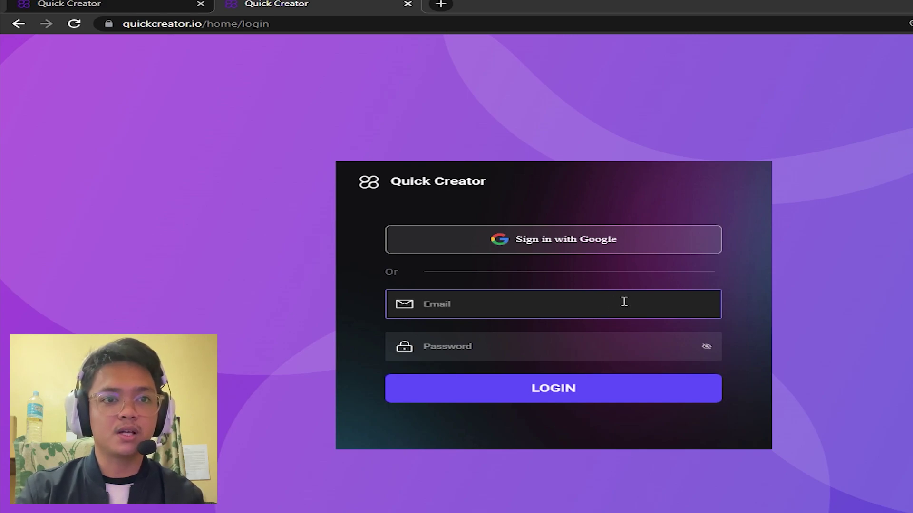
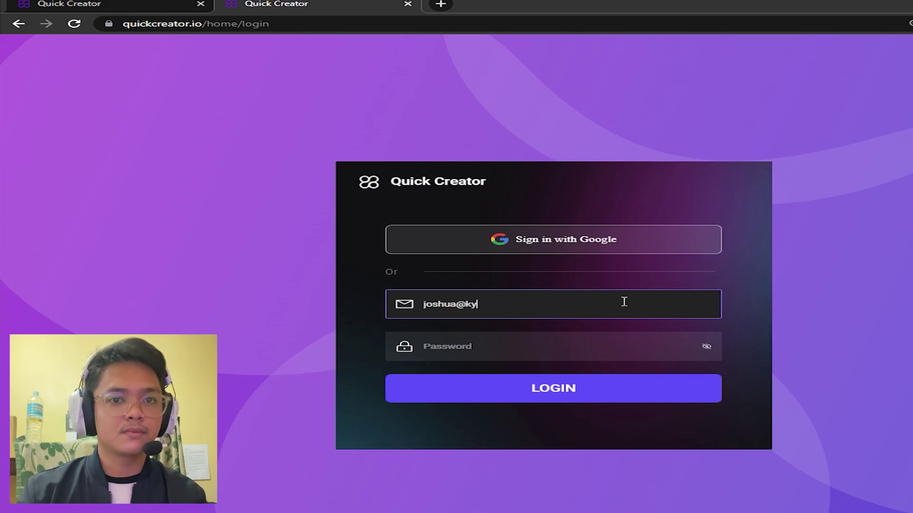
{"action": "key", "text": "Tab"}
{"action": "key", "text": "ctrl+v"}
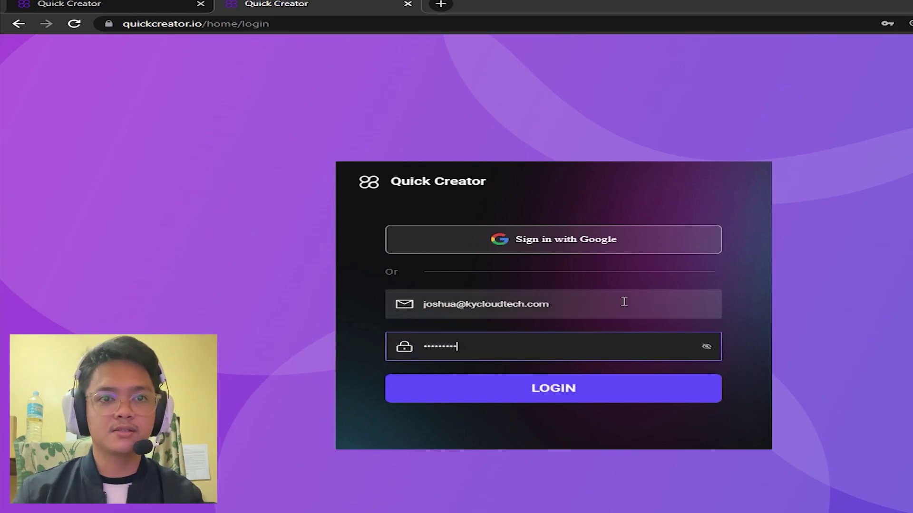
{"action": "left_click", "coordinate": [621, 387]}
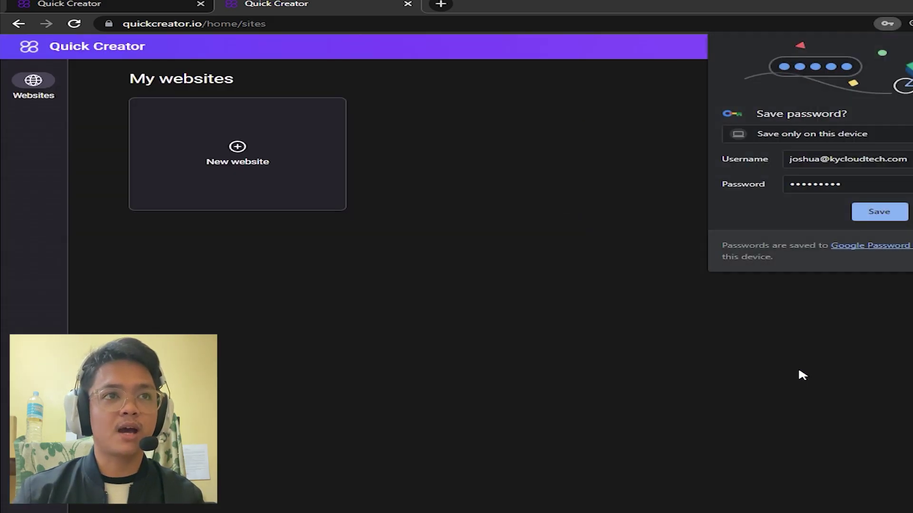
Step: Save the login credentials in Chrome's password bubble
{"action": "left_click", "coordinate": [884, 213]}
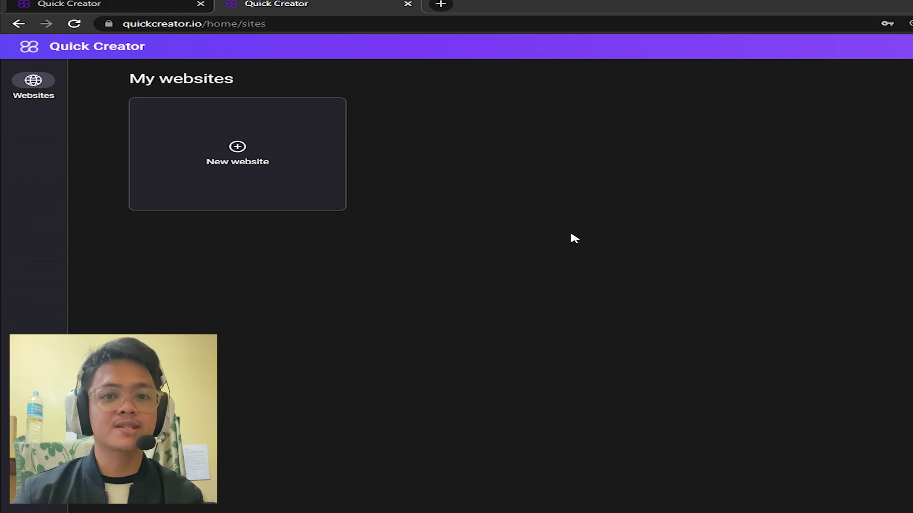
{"action": "left_click_drag", "start_coordinate": [815, 342], "coordinate": [124, 81]}
{"action": "left_click", "coordinate": [420, 212]}
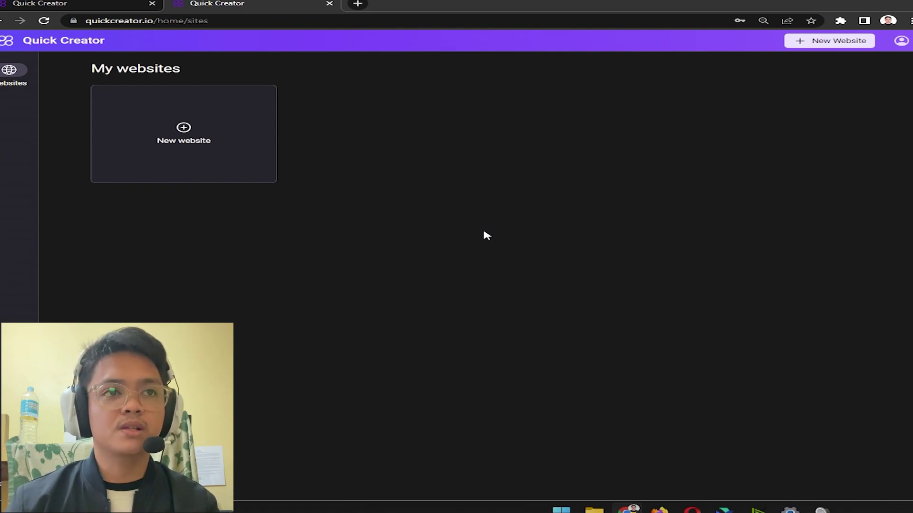
Step: Create a new website named 'My Cat's Website'
{"action": "left_click", "coordinate": [166, 127]}
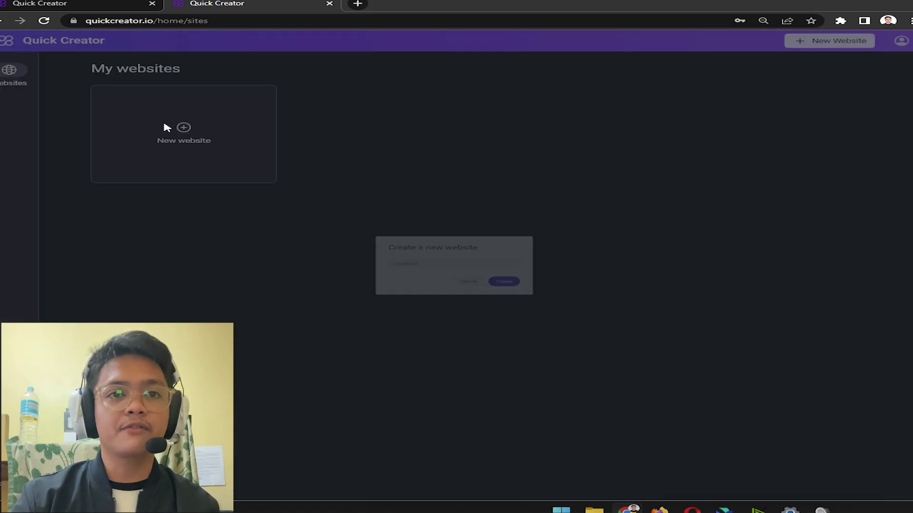
{"action": "left_click", "coordinate": [428, 260]}
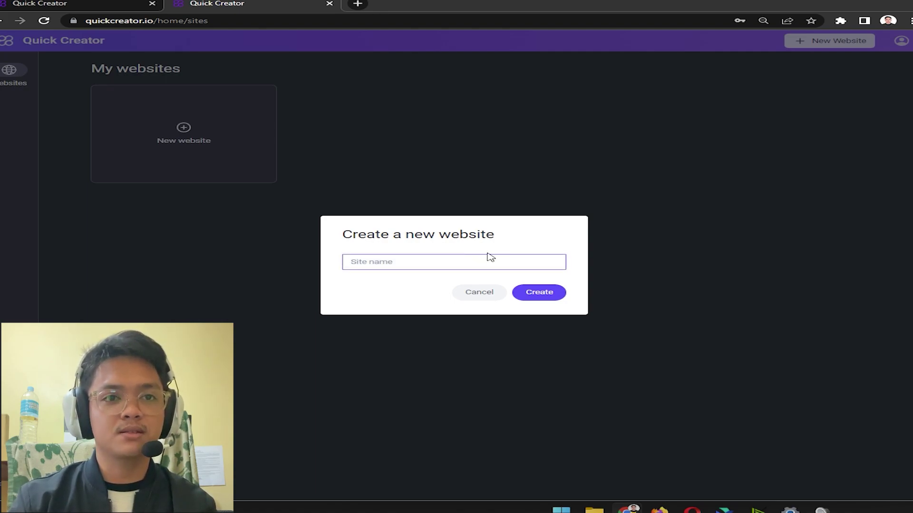
{"action": "type", "text": "My Cat's Web"}
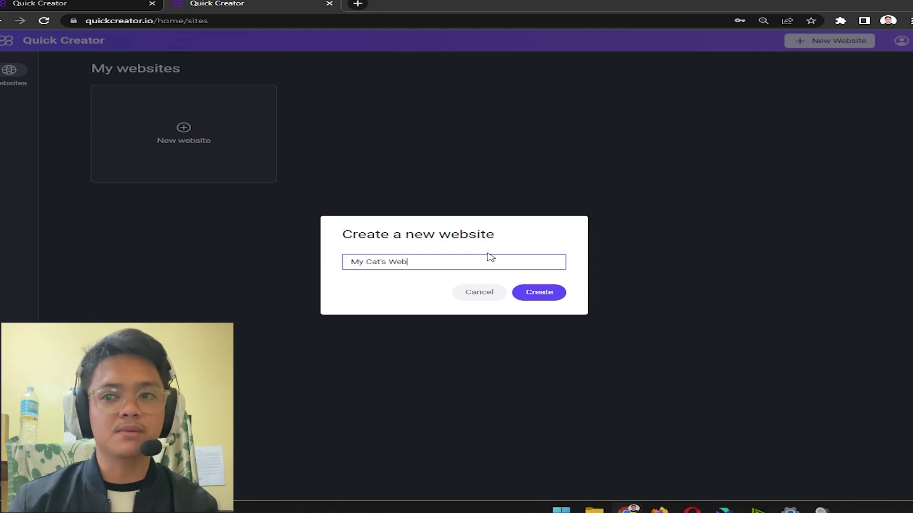
{"action": "type", "text": "site"}
{"action": "left_click", "coordinate": [555, 296]}
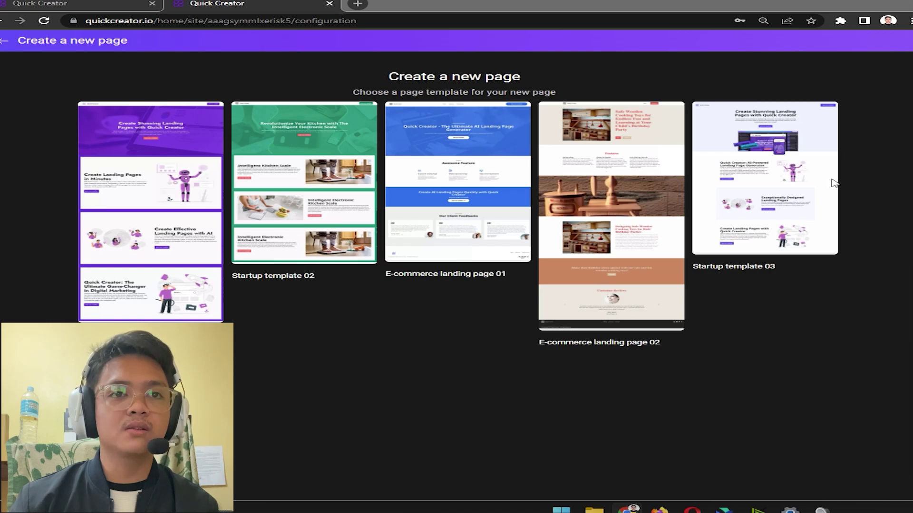
Step: Create a page called 'First page' from Startup template 01
{"action": "mouse_move", "coordinate": [446, 175]}
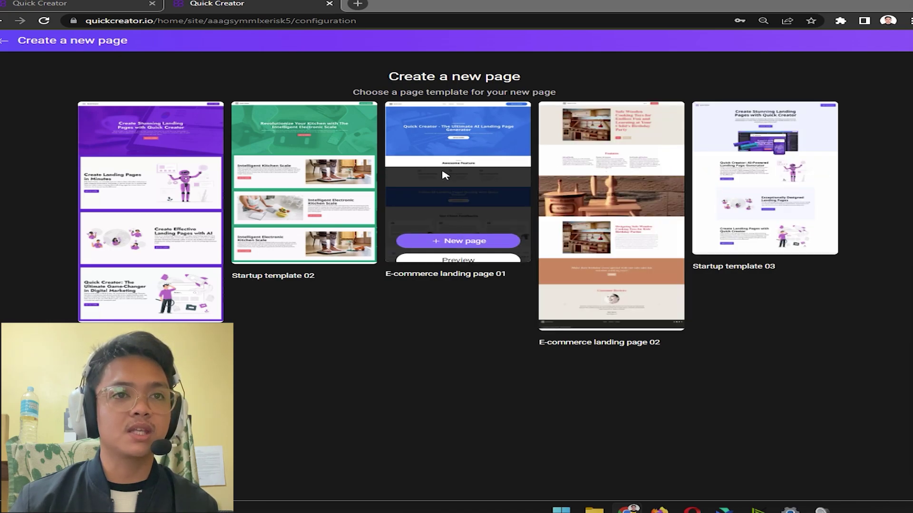
{"action": "mouse_move", "coordinate": [167, 187]}
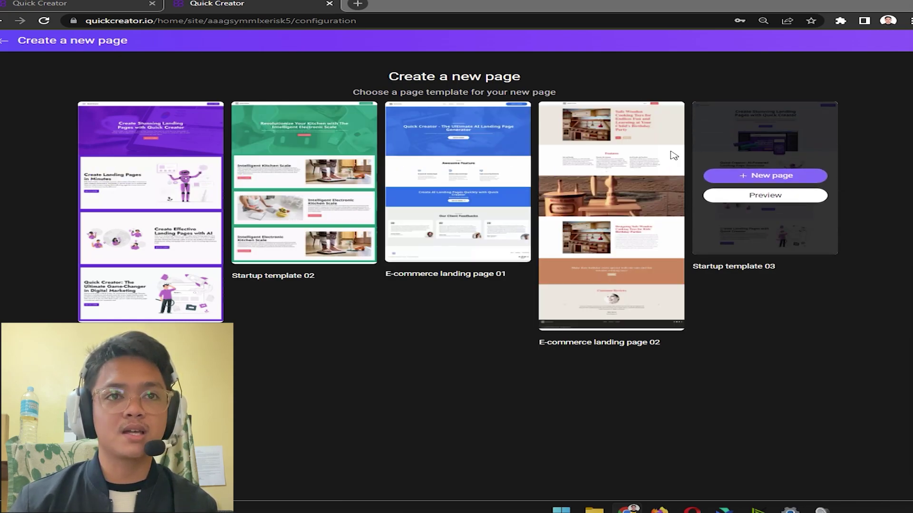
{"action": "mouse_move", "coordinate": [611, 153]}
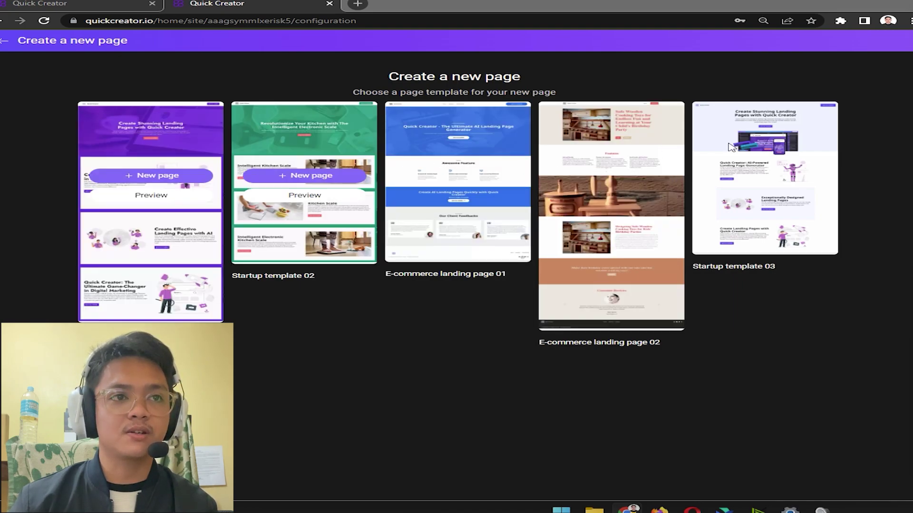
{"action": "mouse_move", "coordinate": [147, 155]}
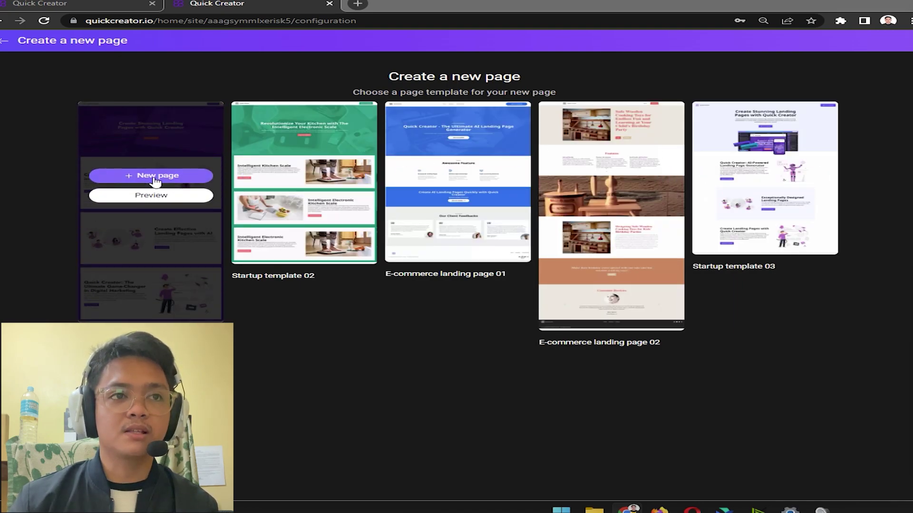
{"action": "left_click", "coordinate": [188, 179]}
{"action": "key", "text": "ctrl+a"}
{"action": "key", "text": "BackSpace"}
{"action": "type", "text": "First page"}
{"action": "left_click", "coordinate": [574, 297]}
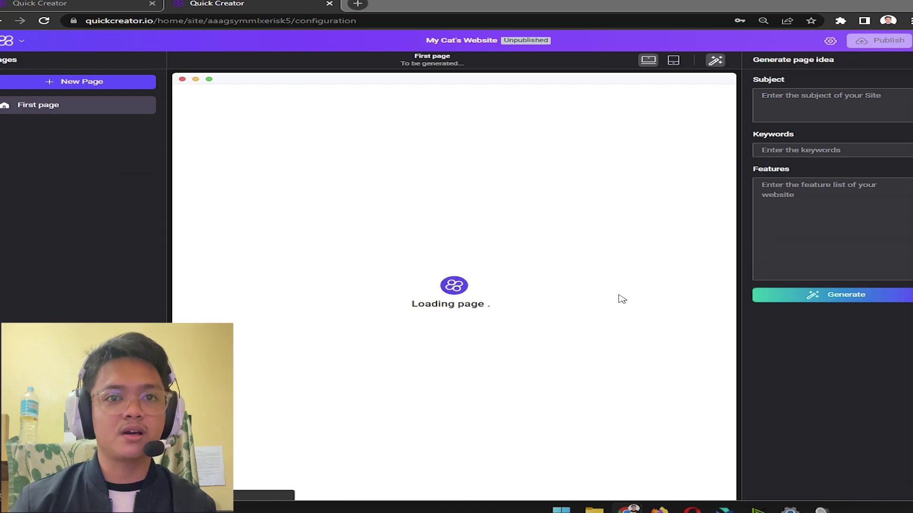
Step: Enter 'How To Take Care of My Pet Cats' as the subject and select the keywords text
{"action": "left_click", "coordinate": [896, 101]}
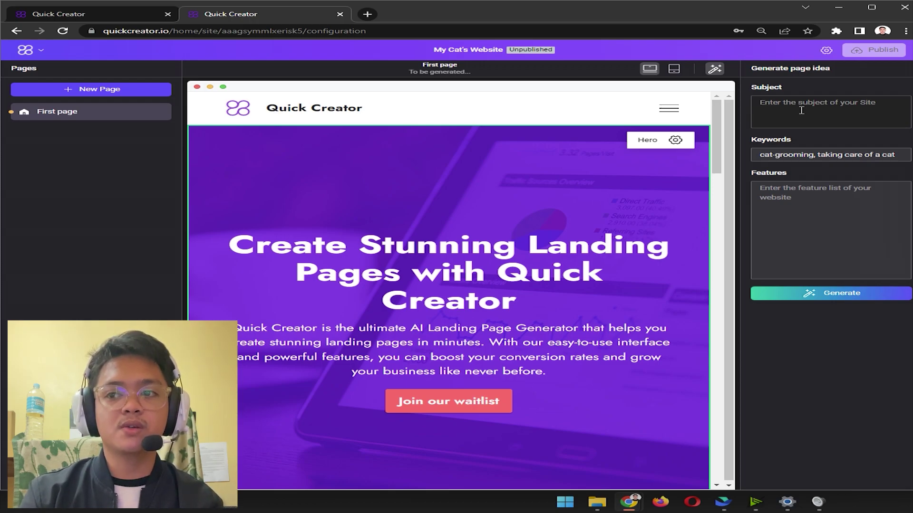
{"action": "type", "text": "How TO"}
{"action": "type", "text": " Take Care of my"}
{"action": "key", "text": "BackSpace"}
{"action": "type", "text": "My Pet Cats"}
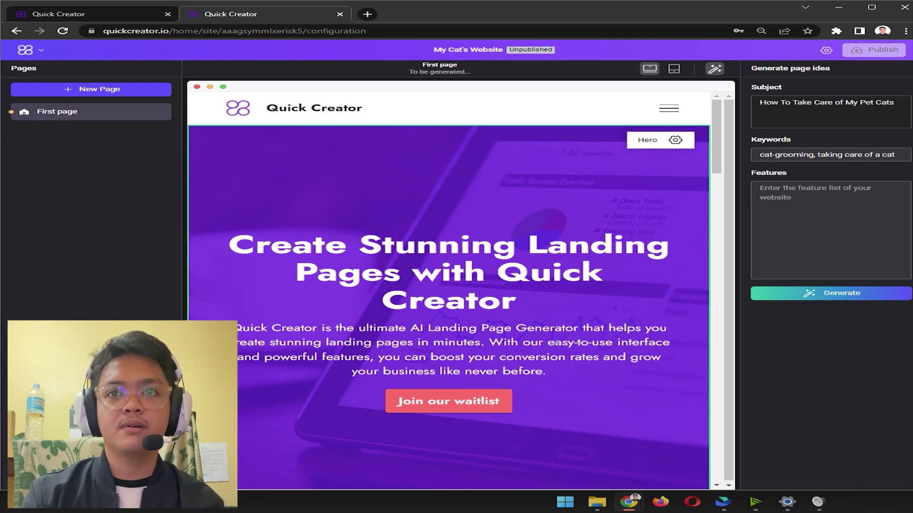
{"action": "left_click", "coordinate": [756, 157]}
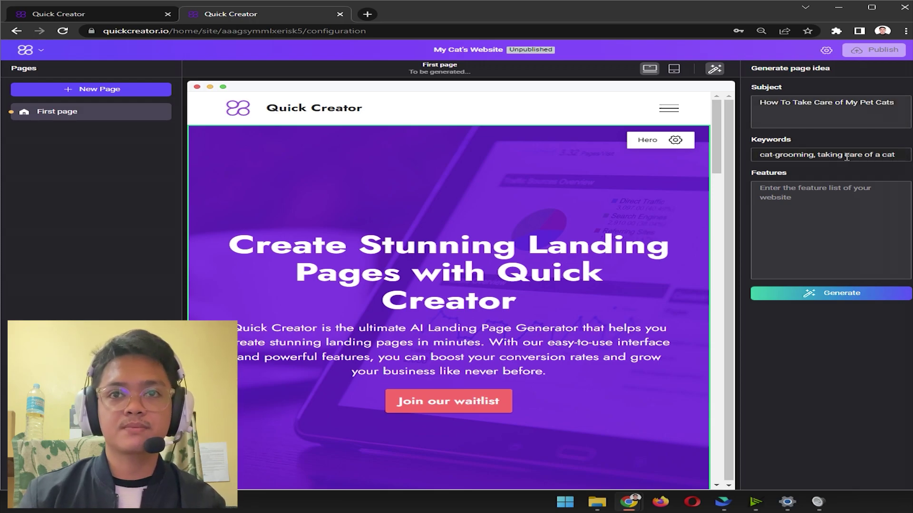
{"action": "left_click_drag", "start_coordinate": [900, 156], "coordinate": [757, 155]}
Step: Write the features: caring for cats, grooming them, helping them rest, and caring for a pregnant cat
{"action": "left_click", "coordinate": [837, 192]}
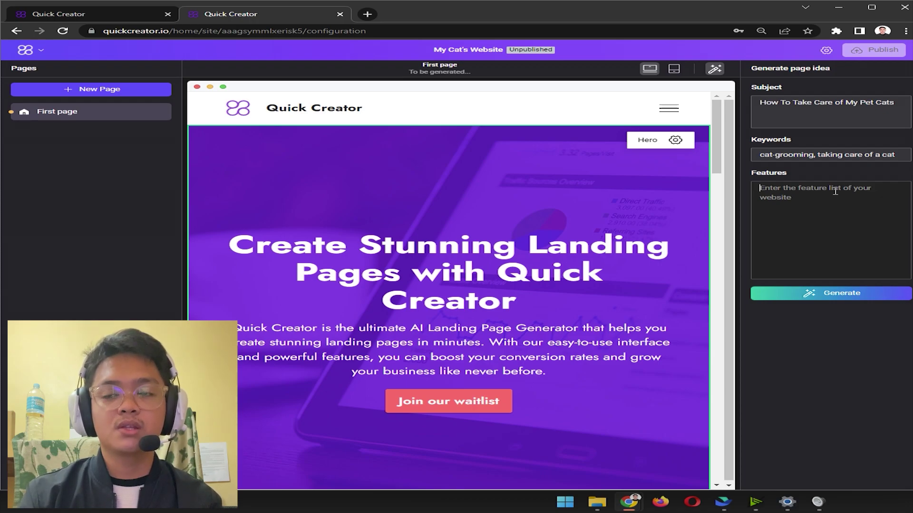
{"action": "type", "text": "TH"}
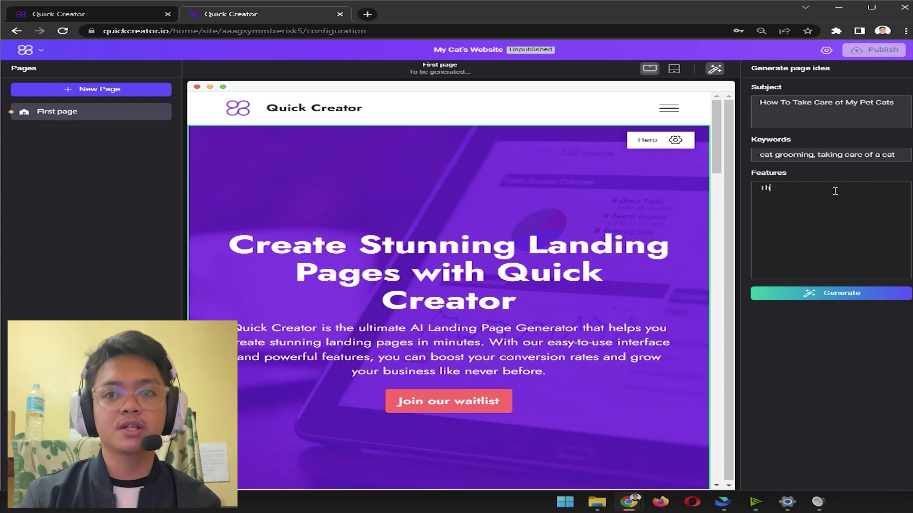
{"action": "type", "text": "is"}
{"action": "key", "text": "ctrl+a"}
{"action": "type", "text": "The feat"}
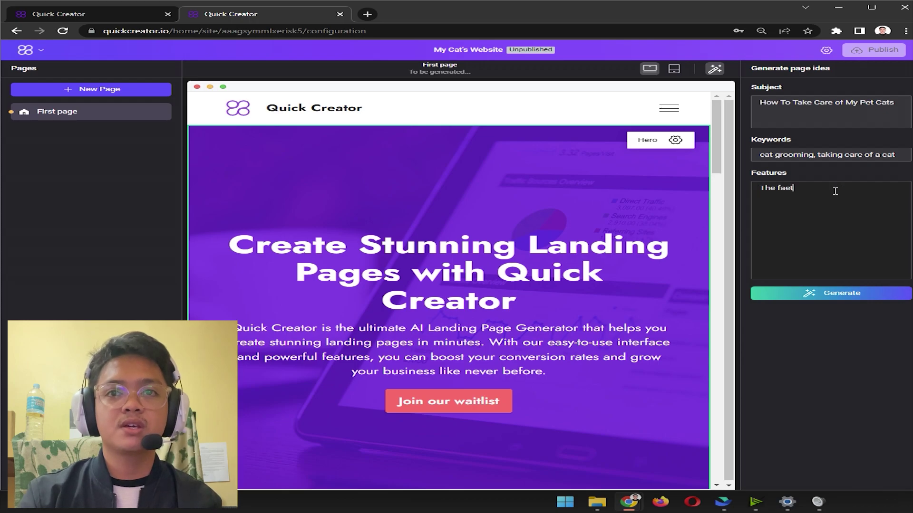
{"action": "type", "text": "ure s of my website is going to"}
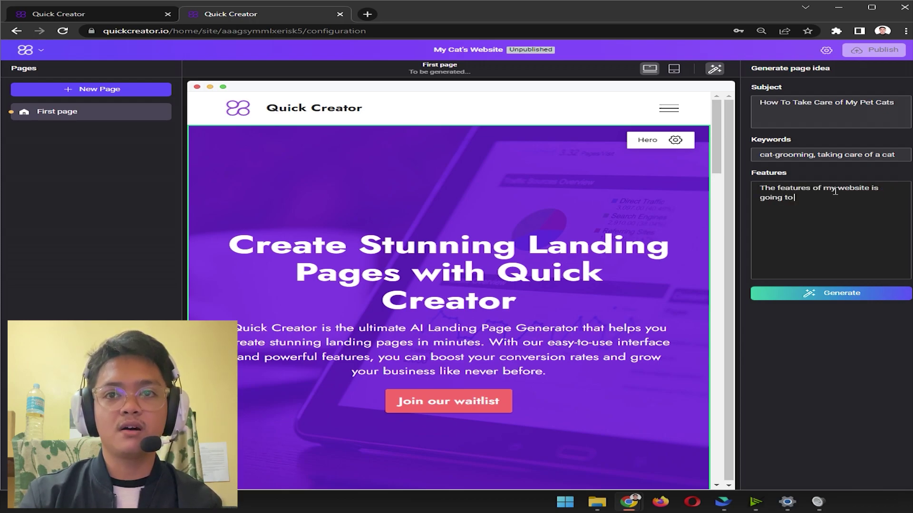
{"action": "type", "text": " be "}
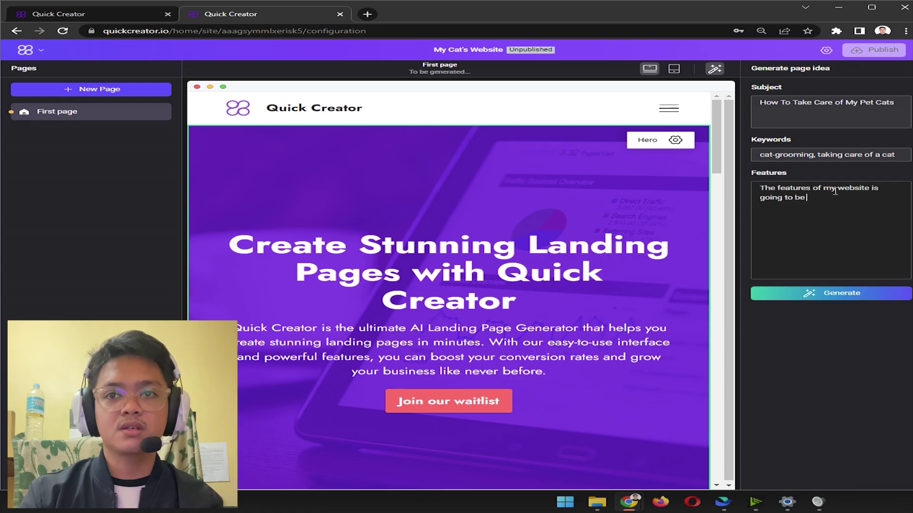
{"action": "type", "text": "how to take care of ca"}
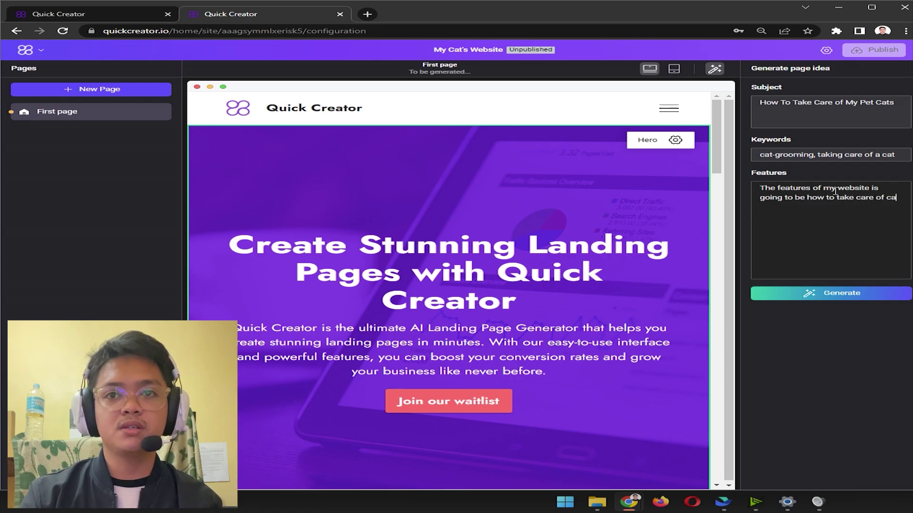
{"action": "type", "text": "ts, how to groom cats, "}
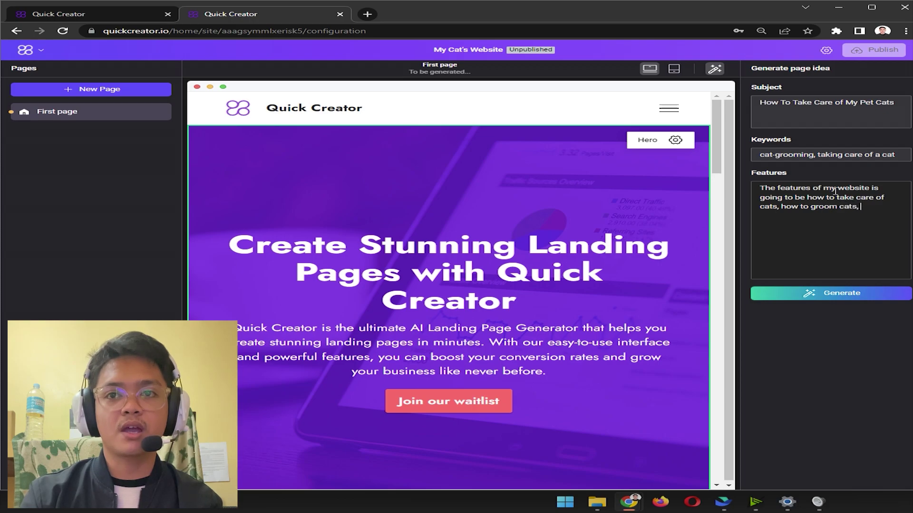
{"action": "type", "text": "how to "}
{"action": "type", "text": "to"}
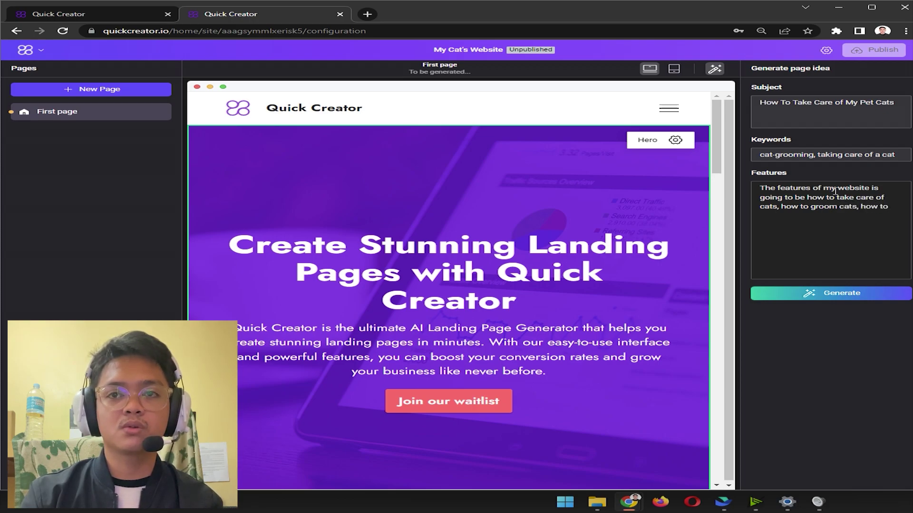
{"action": "type", "text": "est"}
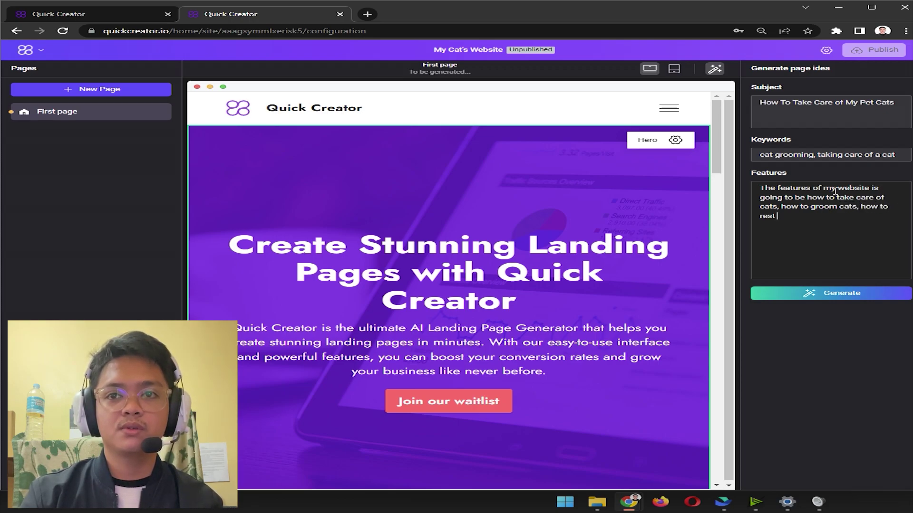
{"action": "key", "text": "BackSpace"}
{"action": "key", "text": "BackSpace"}
{"action": "key", "text": "BackSpace"}
{"action": "key", "text": "BackSpace"}
{"action": "key", "text": "BackSpace"}
{"action": "type", "text": "help them rest if they art"}
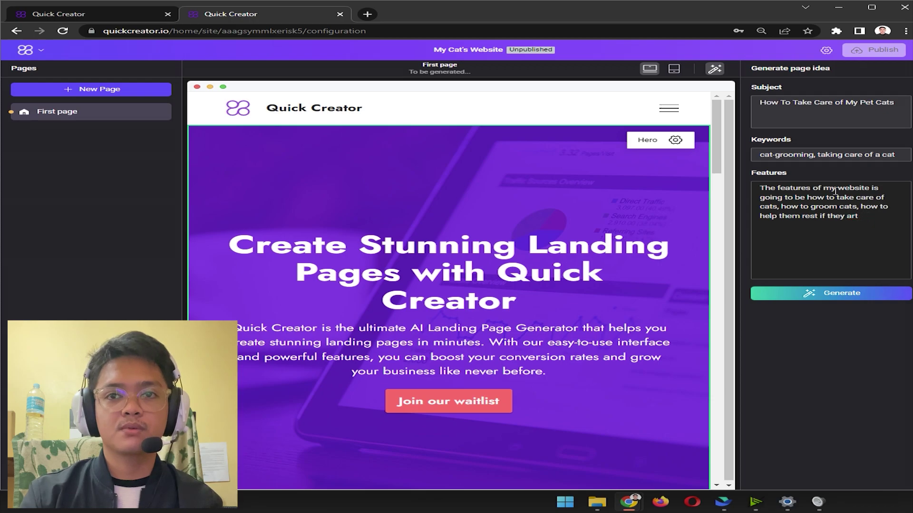
{"action": "type", "text": "e sind hjo"}
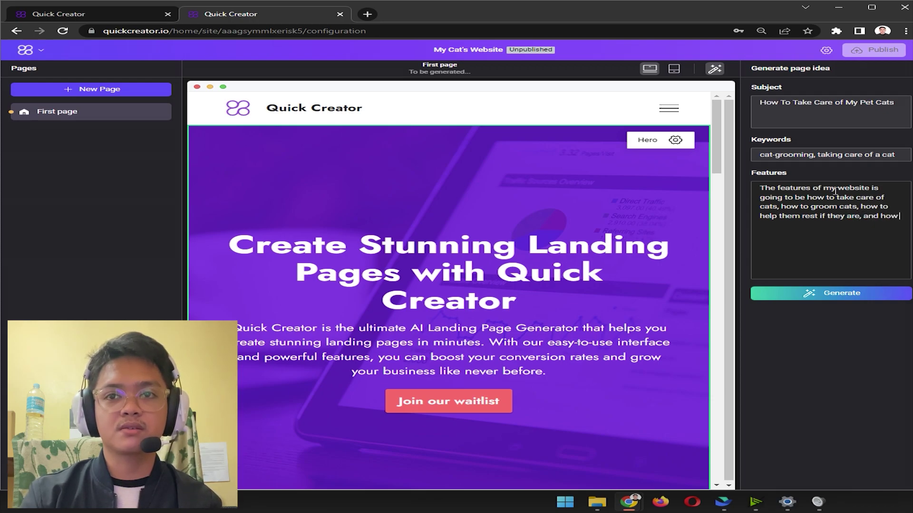
{"action": "type", "text": " to take care of a pre"}
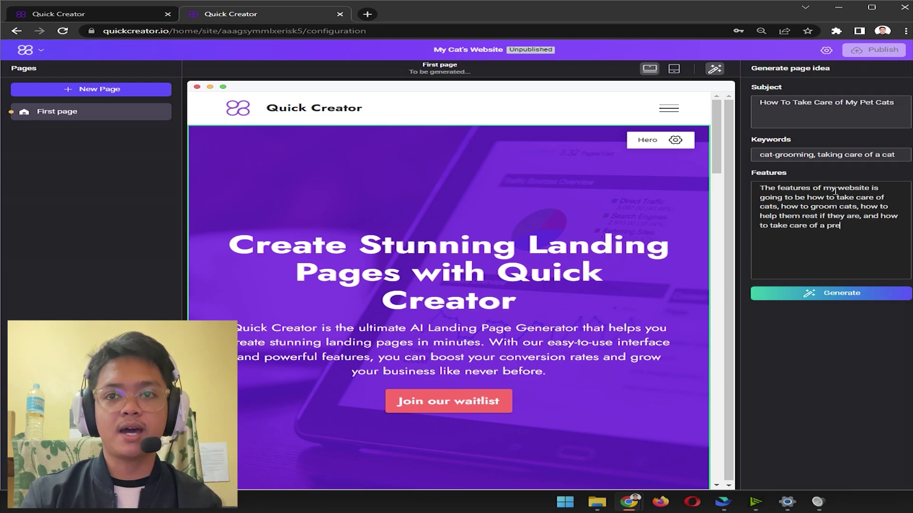
{"action": "type", "text": "ganant"}
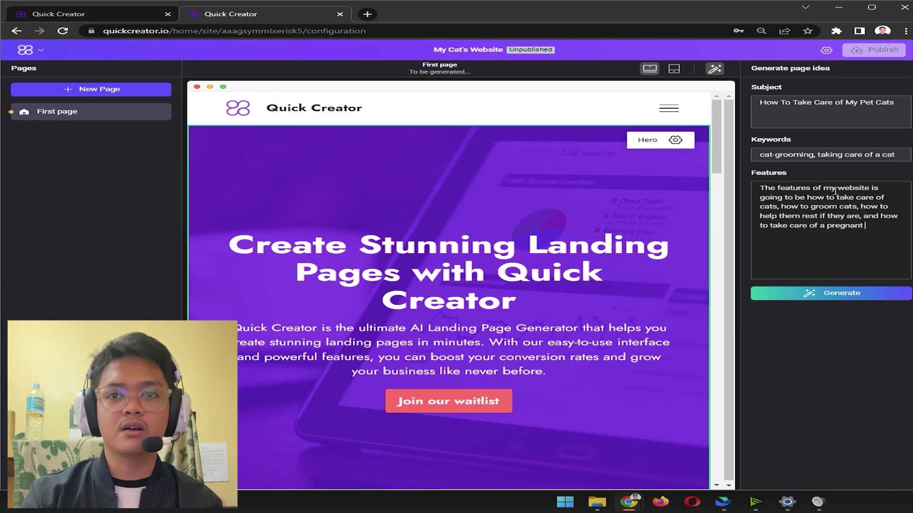
{"action": "type", "text": " cat"}
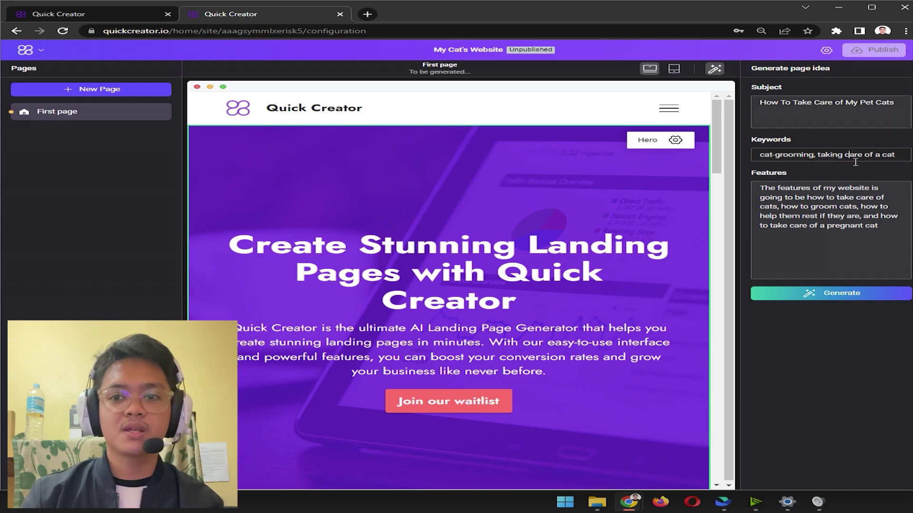
Step: Generate the page from the idea and check the hero heading
{"action": "left_click", "coordinate": [853, 293]}
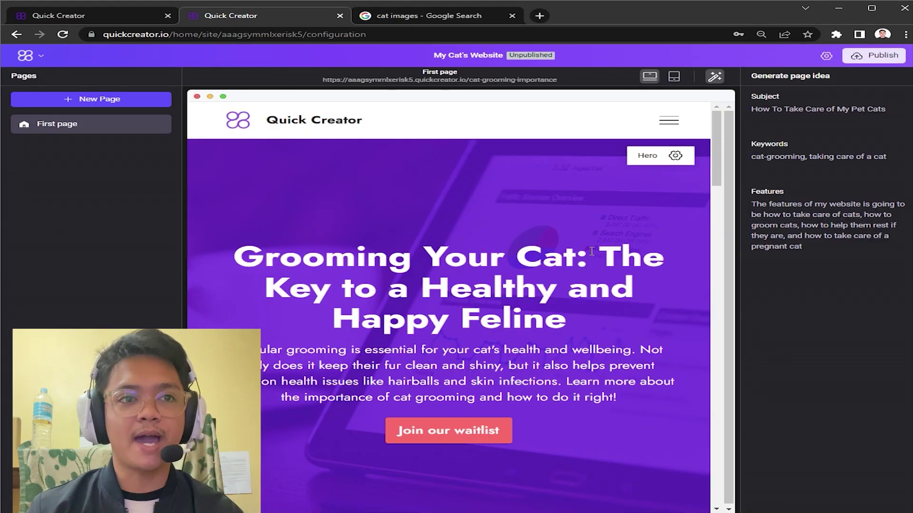
{"action": "mouse_move", "coordinate": [241, 249]}
{"action": "left_mouse_down"}
{"action": "mouse_move", "coordinate": [633, 295]}
{"action": "mouse_move", "coordinate": [618, 317]}
{"action": "left_mouse_up"}
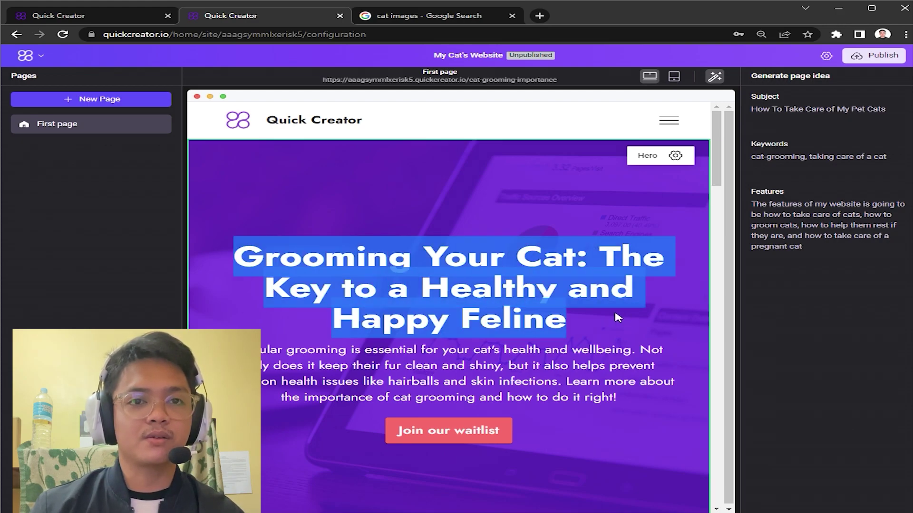
{"action": "left_click", "coordinate": [534, 291]}
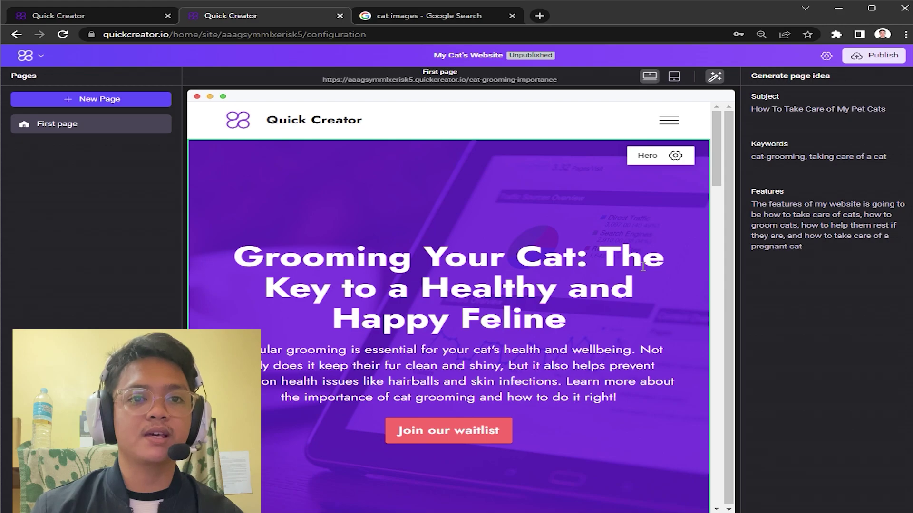
{"action": "scroll", "coordinate": [642, 267], "scroll_direction": "down", "scroll_amount": 2}
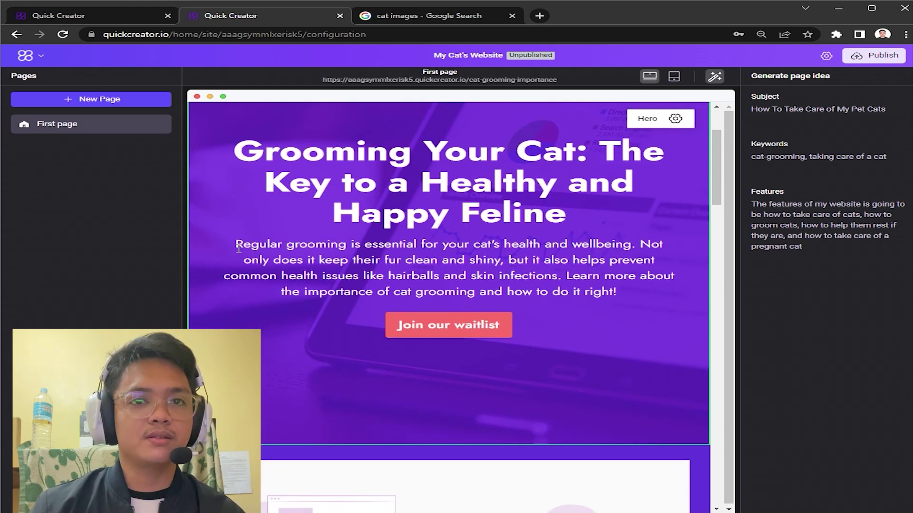
Step: Review the hero paragraph and the Cat Grooming Tips section below it
{"action": "left_click_drag", "start_coordinate": [235, 245], "coordinate": [618, 292]}
{"action": "left_click", "coordinate": [628, 289]}
{"action": "left_click", "coordinate": [255, 245]}
{"action": "left_click", "coordinate": [619, 292]}
{"action": "scroll", "coordinate": [622, 328], "scroll_direction": "down", "scroll_amount": 9}
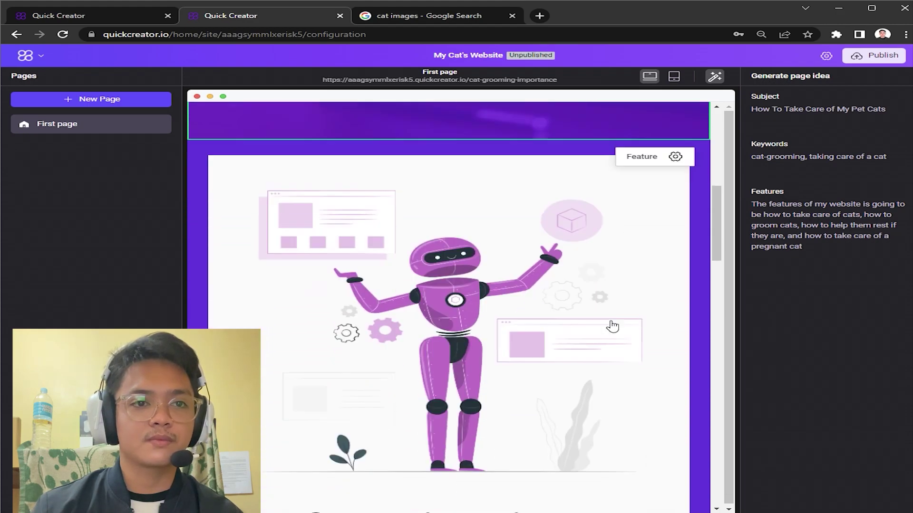
{"action": "scroll", "coordinate": [613, 327], "scroll_direction": "down", "scroll_amount": 2}
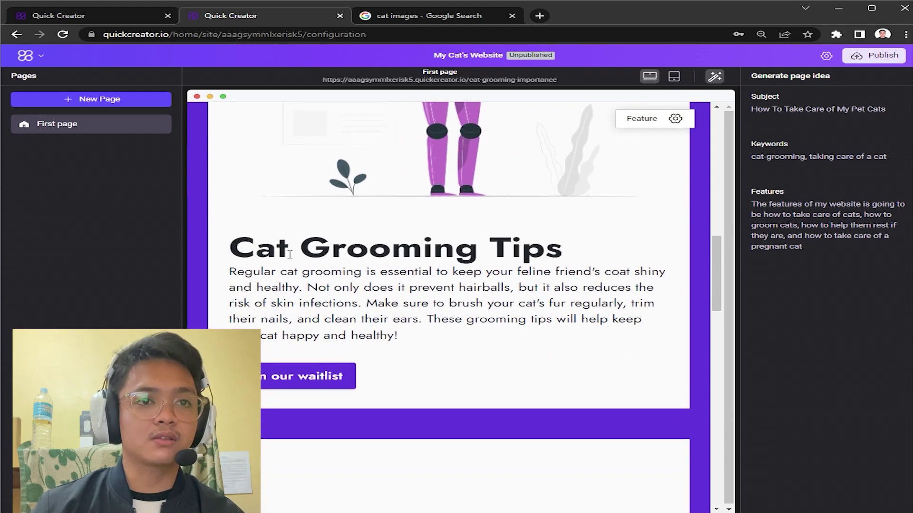
{"action": "left_click", "coordinate": [415, 330]}
{"action": "scroll", "coordinate": [443, 284], "scroll_direction": "down", "scroll_amount": 10}
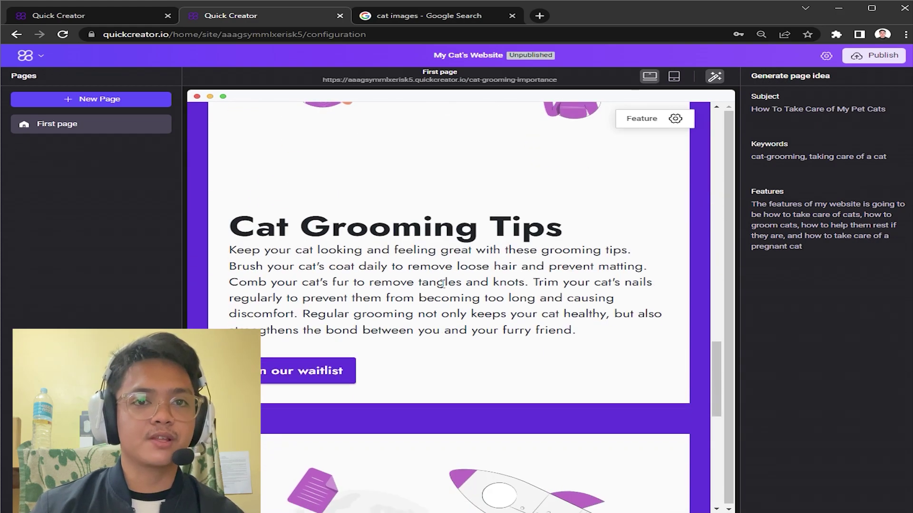
{"action": "scroll", "coordinate": [499, 342], "scroll_direction": "down", "scroll_amount": 10}
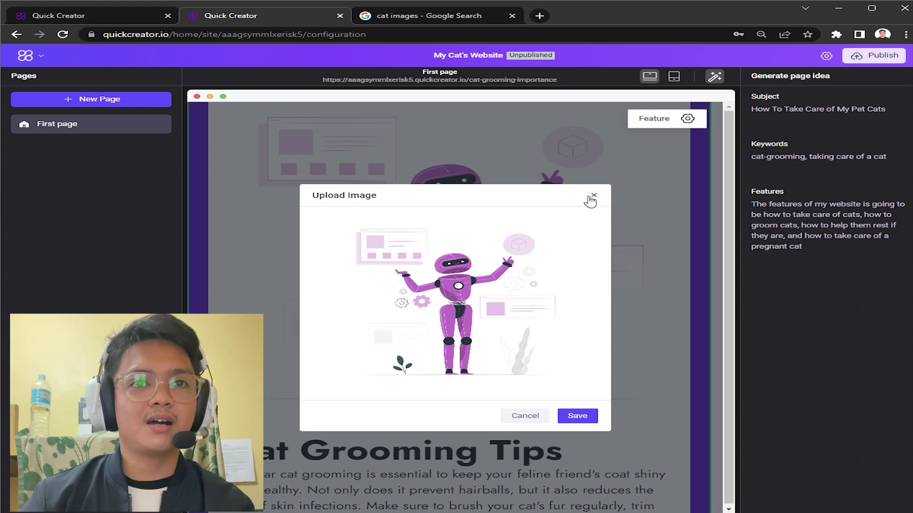
Step: Swap the robot illustration for the kitten photo from Downloads and save
{"action": "left_click", "coordinate": [593, 196]}
{"action": "scroll", "coordinate": [458, 269], "scroll_direction": "down", "scroll_amount": 3}
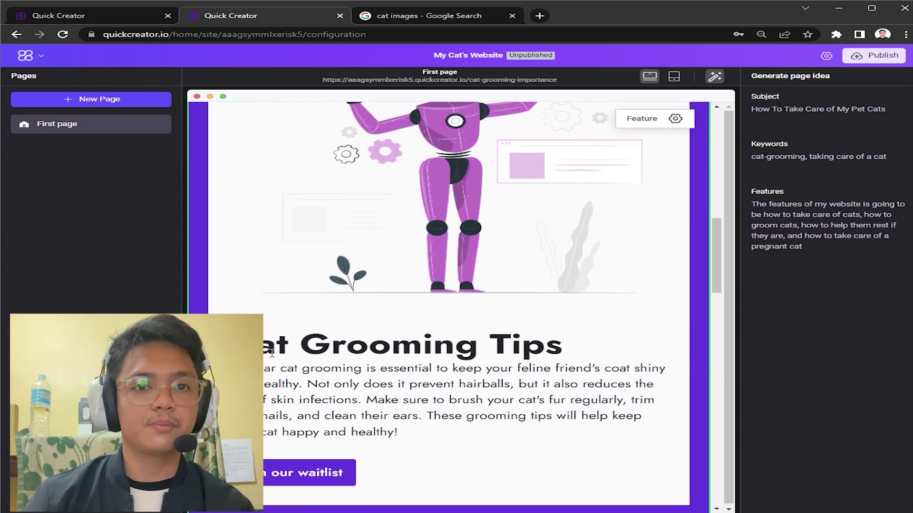
{"action": "scroll", "coordinate": [537, 350], "scroll_direction": "up", "scroll_amount": 3}
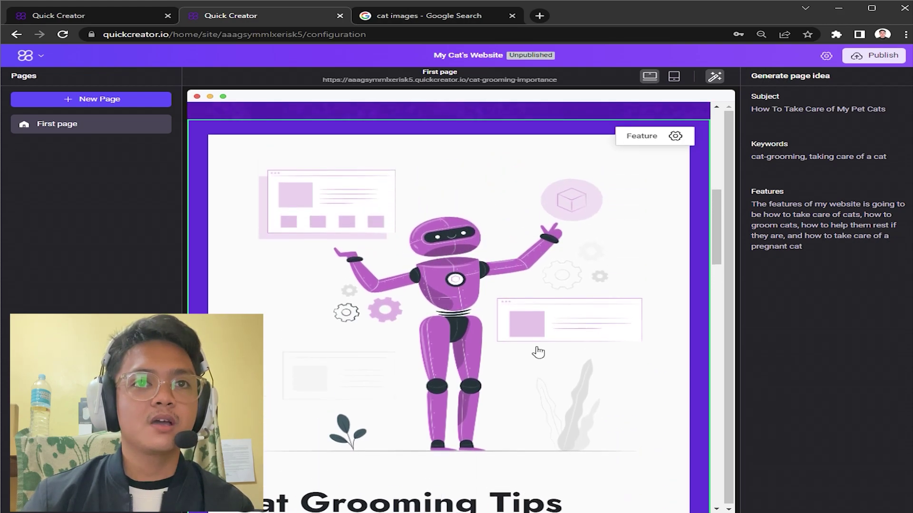
{"action": "scroll", "coordinate": [535, 348], "scroll_direction": "down", "scroll_amount": 1}
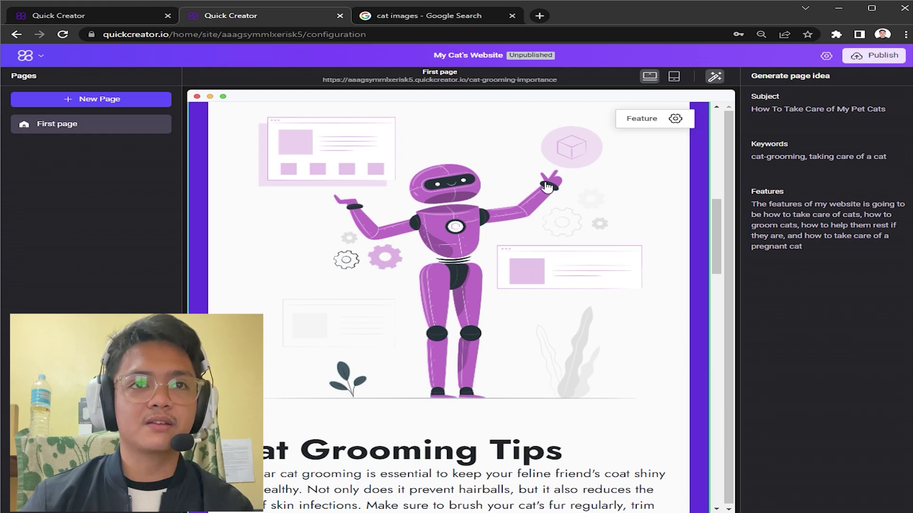
{"action": "left_click", "coordinate": [466, 204]}
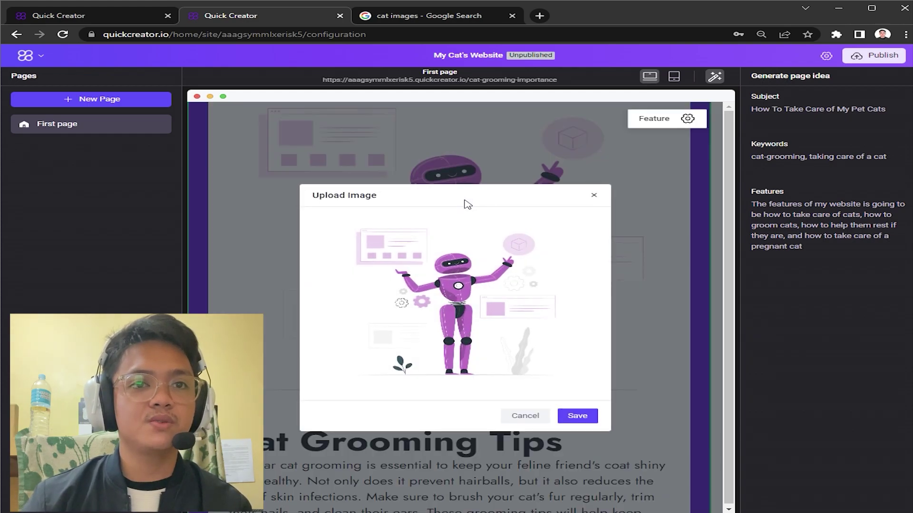
{"action": "left_click", "coordinate": [469, 144]}
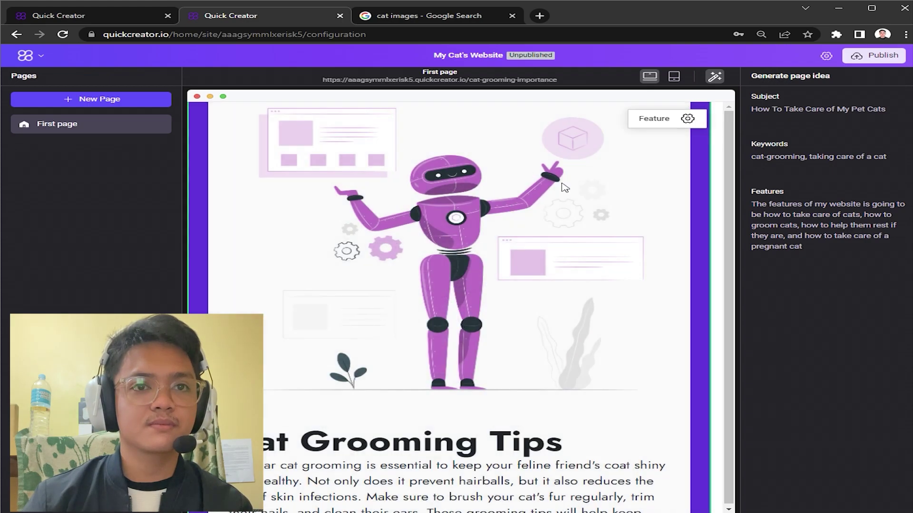
{"action": "left_click", "coordinate": [463, 210]}
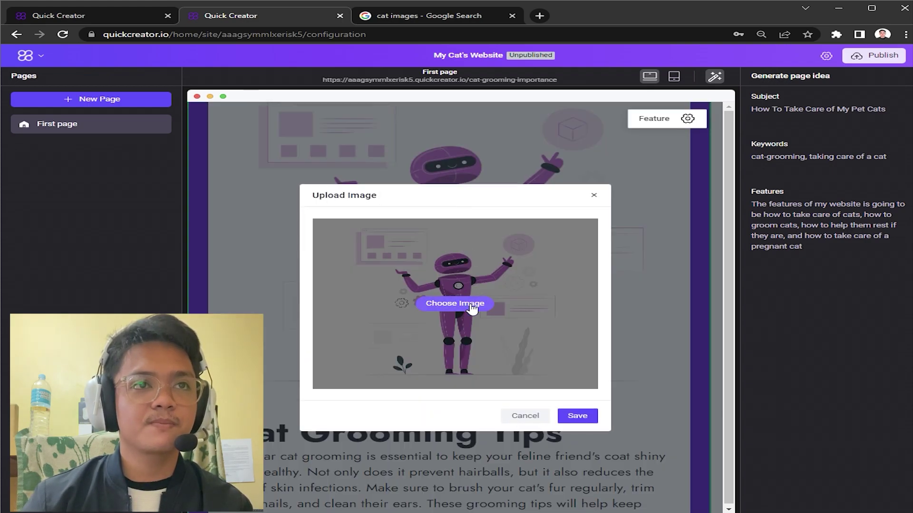
{"action": "left_click", "coordinate": [470, 305]}
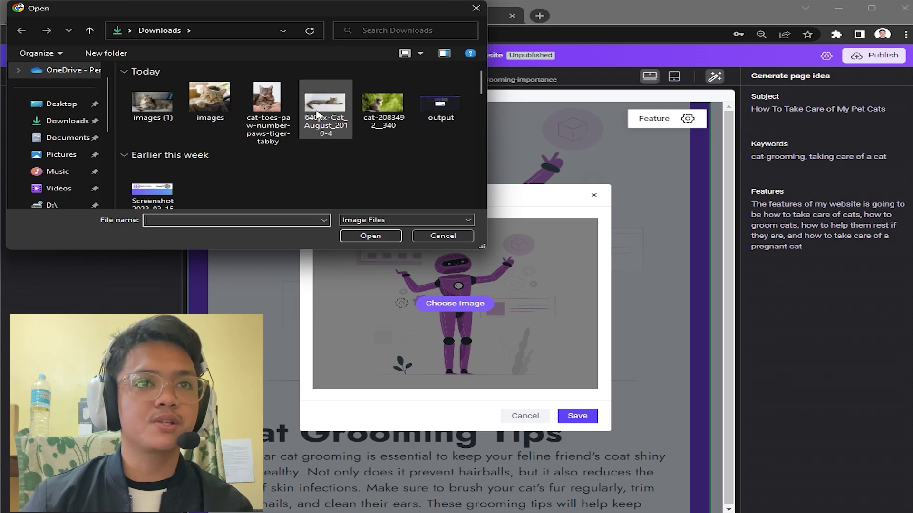
{"action": "double_click", "coordinate": [386, 105]}
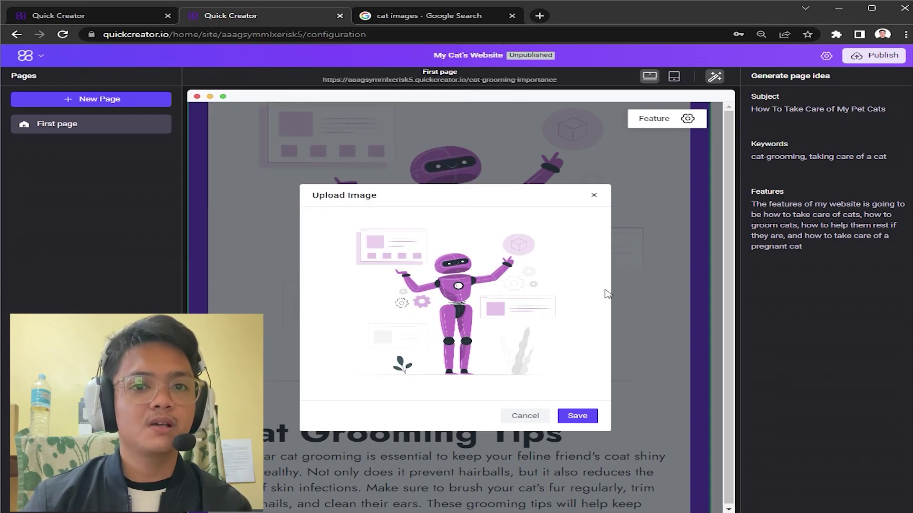
{"action": "left_click", "coordinate": [578, 383]}
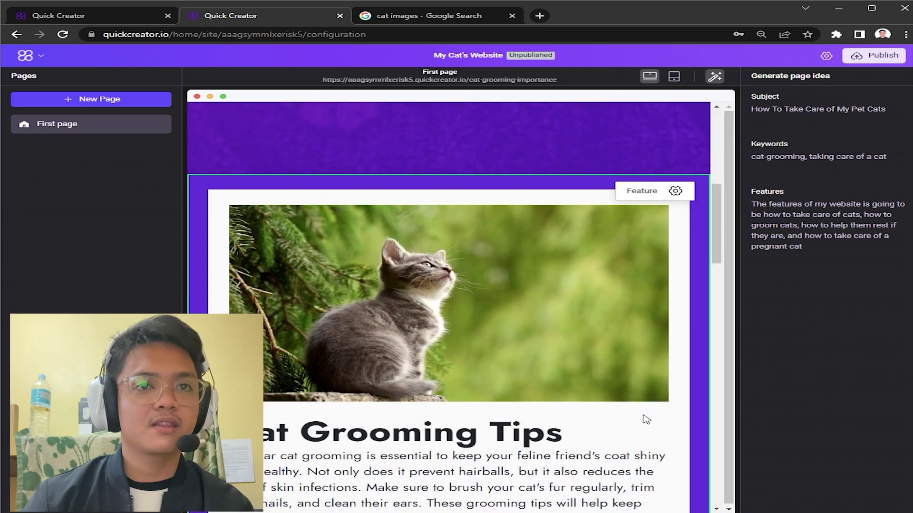
{"action": "scroll", "coordinate": [642, 427], "scroll_direction": "down", "scroll_amount": 2}
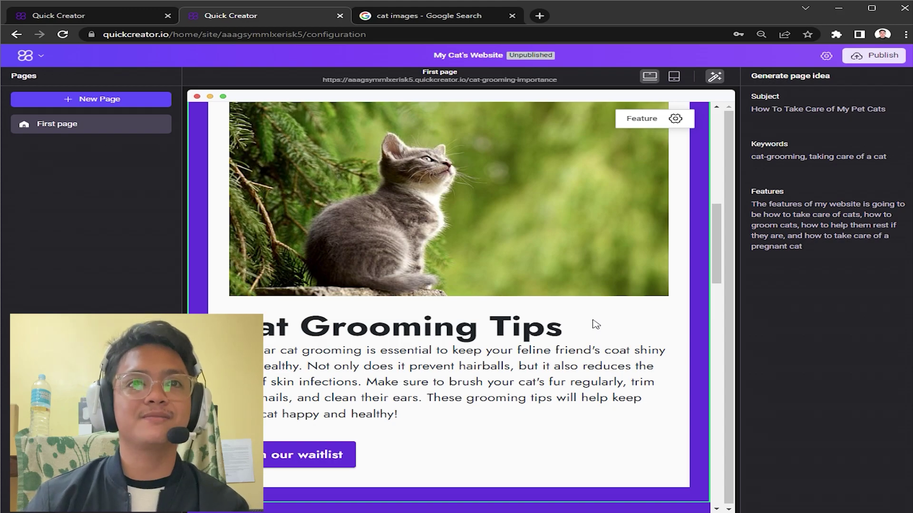
Step: Replace the people illustration with the lying-cat photo
{"action": "scroll", "coordinate": [484, 282], "scroll_direction": "down", "scroll_amount": 8}
{"action": "left_click", "coordinate": [484, 282]}
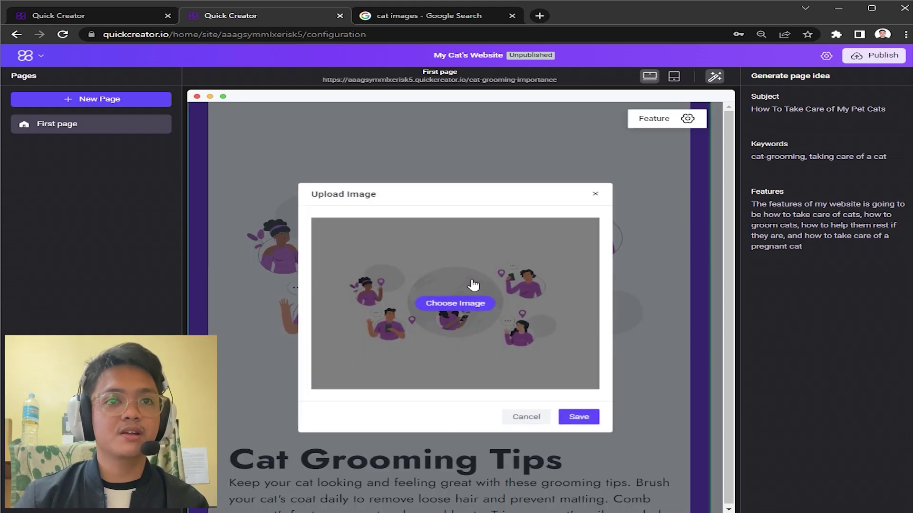
{"action": "left_click", "coordinate": [455, 304]}
{"action": "double_click", "coordinate": [335, 118]}
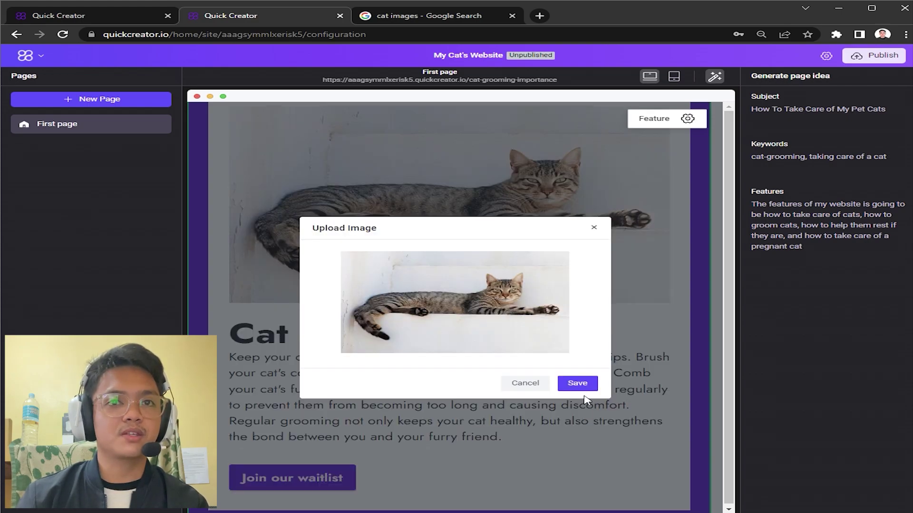
{"action": "left_click", "coordinate": [586, 386]}
Step: Replace the Cat Care Tips search illustration with the tabby cat photo
{"action": "scroll", "coordinate": [454, 261], "scroll_direction": "down", "scroll_amount": 9}
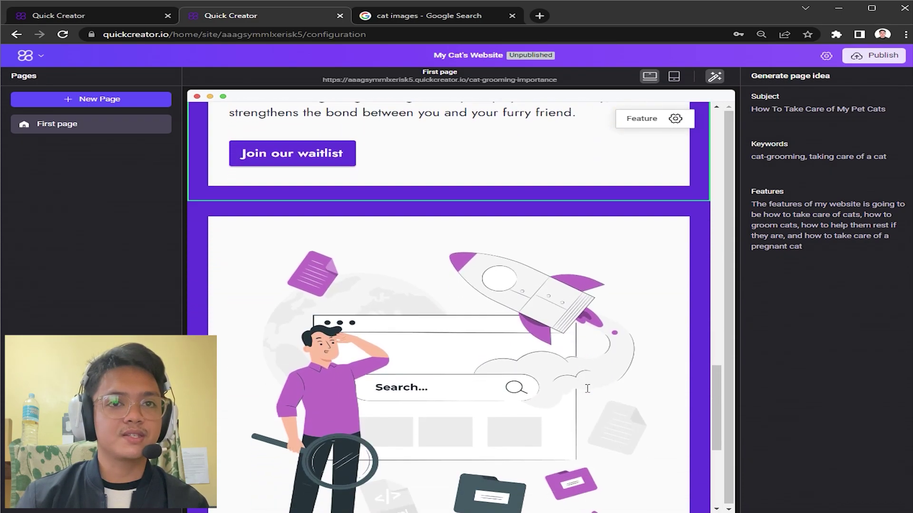
{"action": "left_click", "coordinate": [454, 261]}
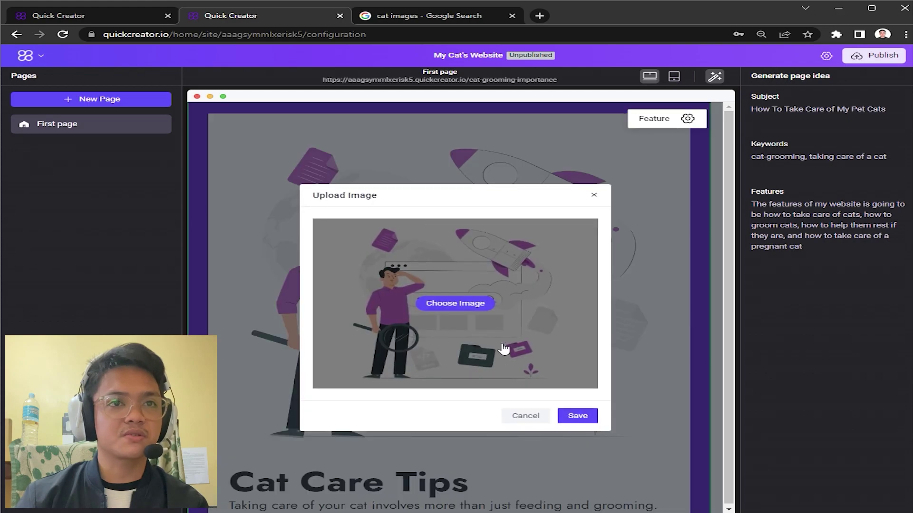
{"action": "left_click", "coordinate": [470, 309]}
{"action": "double_click", "coordinate": [265, 101]}
{"action": "left_click", "coordinate": [577, 417]}
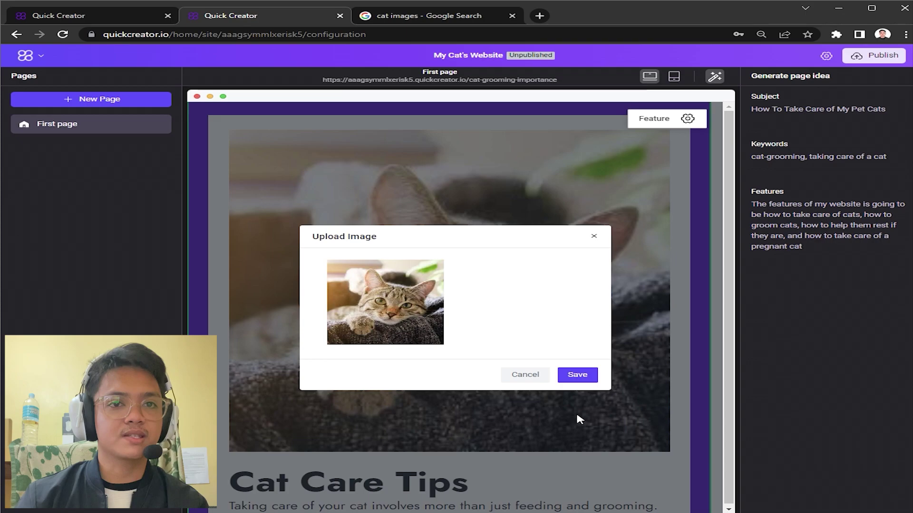
{"action": "scroll", "coordinate": [588, 397], "scroll_direction": "down", "scroll_amount": 3}
{"action": "scroll", "coordinate": [588, 389], "scroll_direction": "up", "scroll_amount": 15}
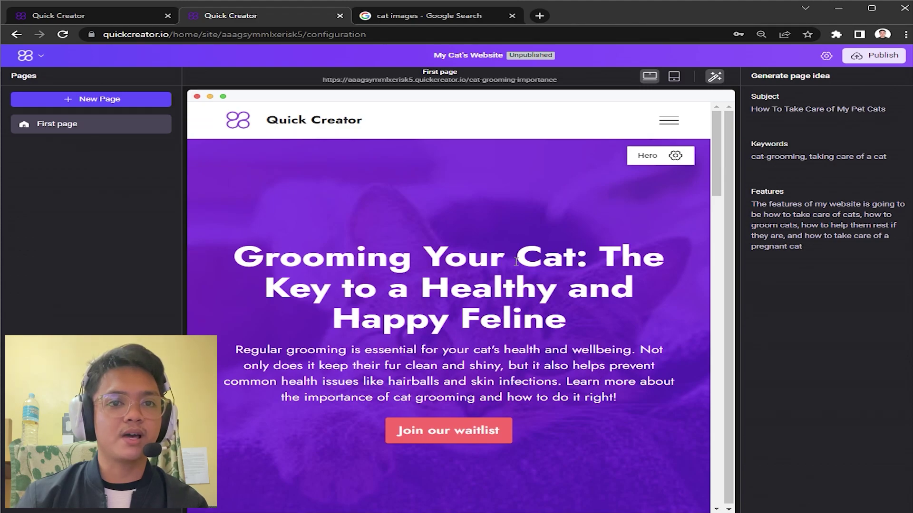
Step: Set the Hero section's overlay colour to near-black, RGB 12,8,8
{"action": "left_click_drag", "start_coordinate": [516, 261], "coordinate": [583, 326]}
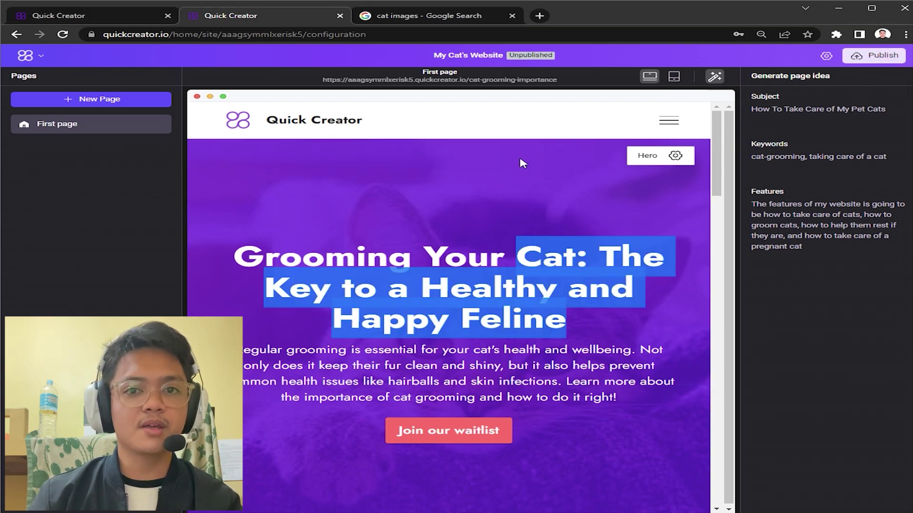
{"action": "left_click", "coordinate": [655, 154]}
{"action": "left_click", "coordinate": [675, 155]}
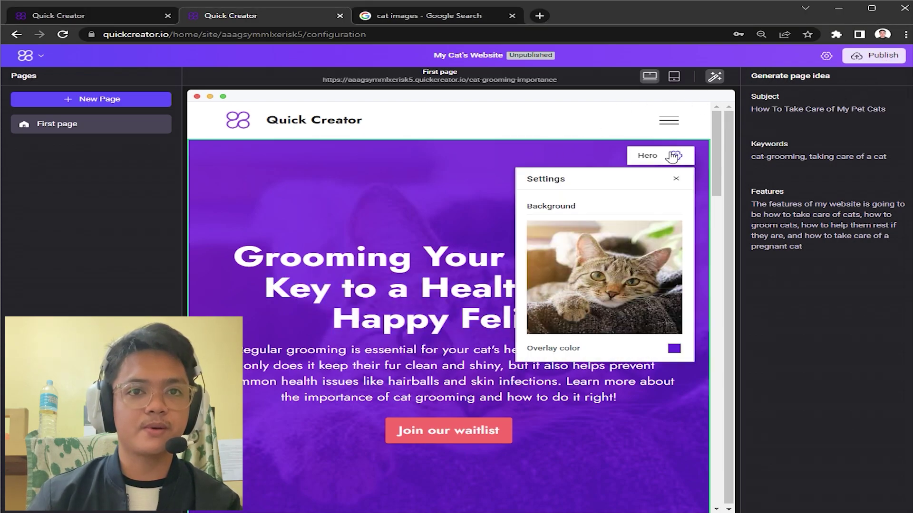
{"action": "left_click", "coordinate": [674, 349]}
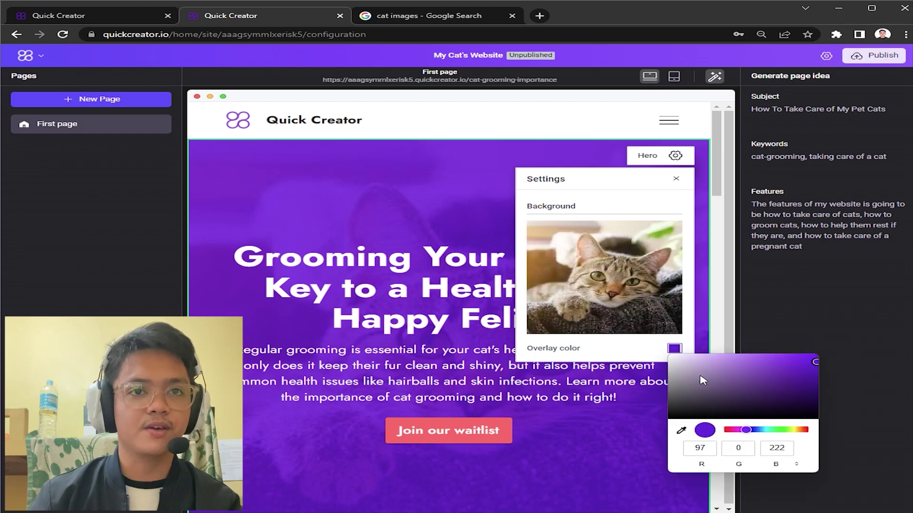
{"action": "left_click_drag", "start_coordinate": [699, 379], "coordinate": [658, 333]}
{"action": "left_click", "coordinate": [674, 349]}
{"action": "left_click", "coordinate": [674, 348]}
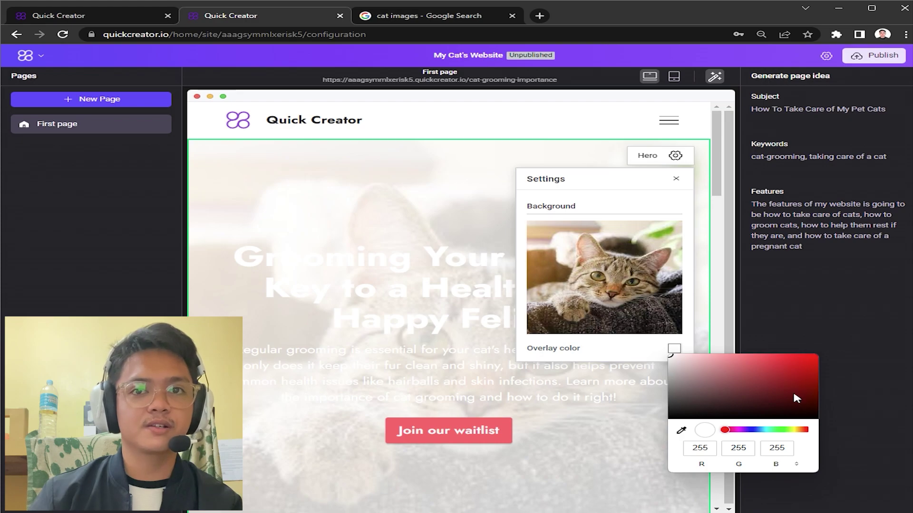
{"action": "left_click", "coordinate": [717, 412]}
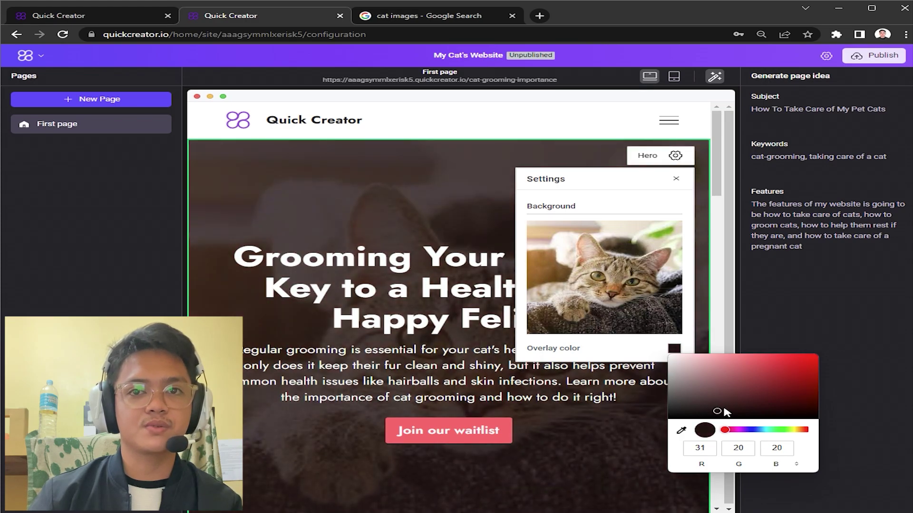
{"action": "left_click", "coordinate": [714, 416]}
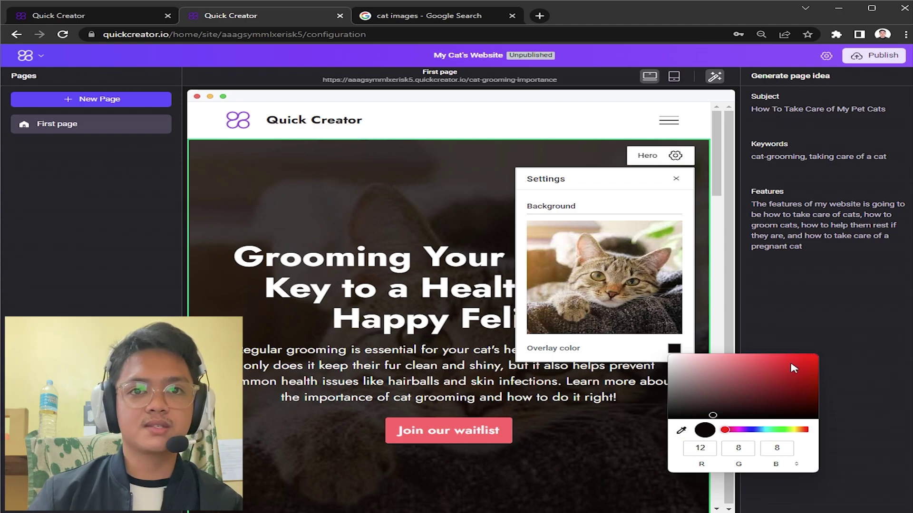
Step: Verify the near-black overlay value and close the Hero section settings
{"action": "key", "text": "alt+z"}
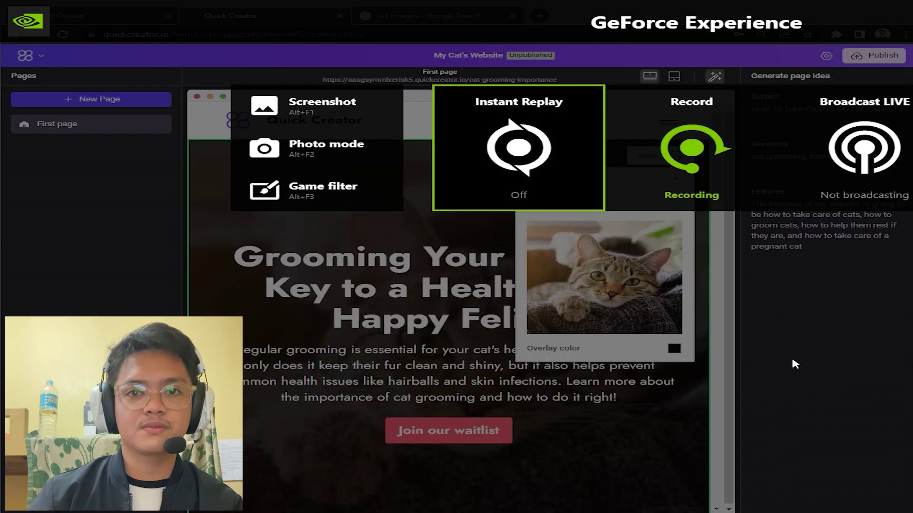
{"action": "key", "text": "alt+z"}
{"action": "mouse_move", "coordinate": [642, 249]}
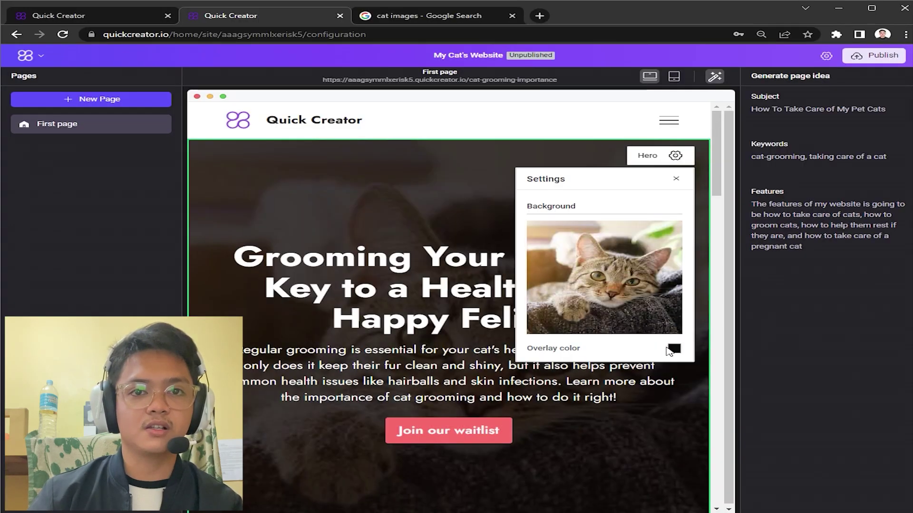
{"action": "left_click", "coordinate": [674, 348]}
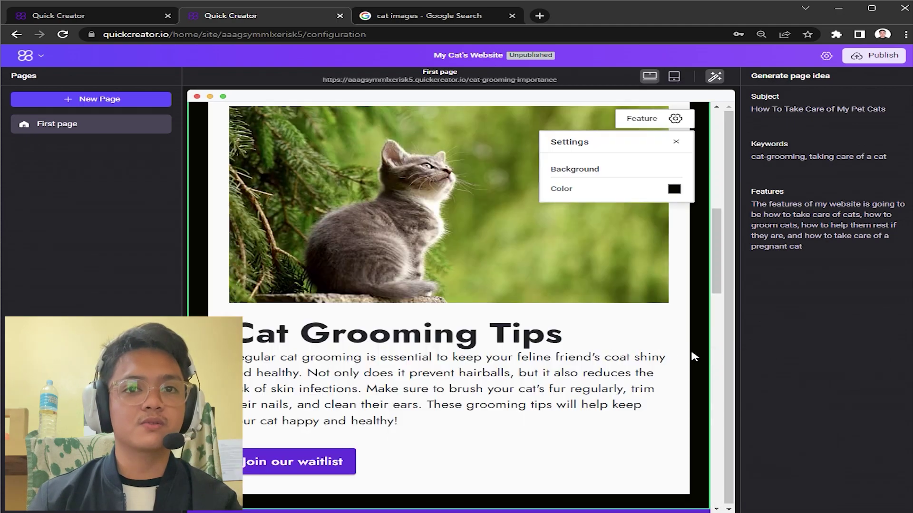
{"action": "left_click", "coordinate": [695, 356]}
{"action": "left_click_drag", "start_coordinate": [721, 284], "coordinate": [720, 355]}
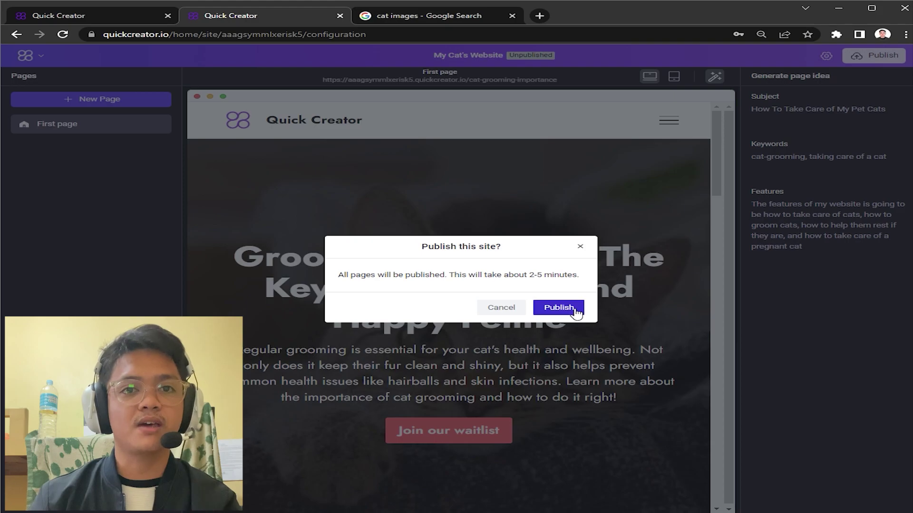
Step: Publish all pages of My Cat's Website and visit the live site in a new tab
{"action": "left_click", "coordinate": [558, 307]}
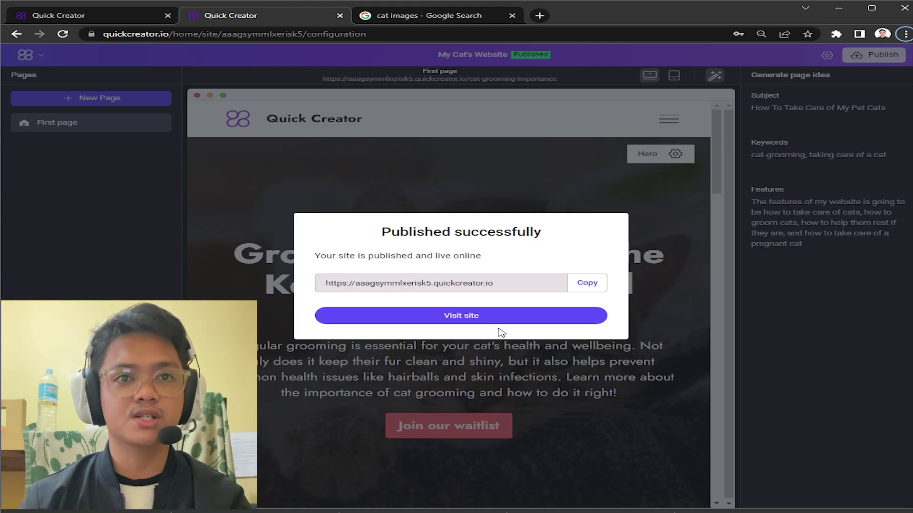
{"action": "left_click_drag", "start_coordinate": [385, 233], "coordinate": [623, 232]}
{"action": "left_click", "coordinate": [623, 233]}
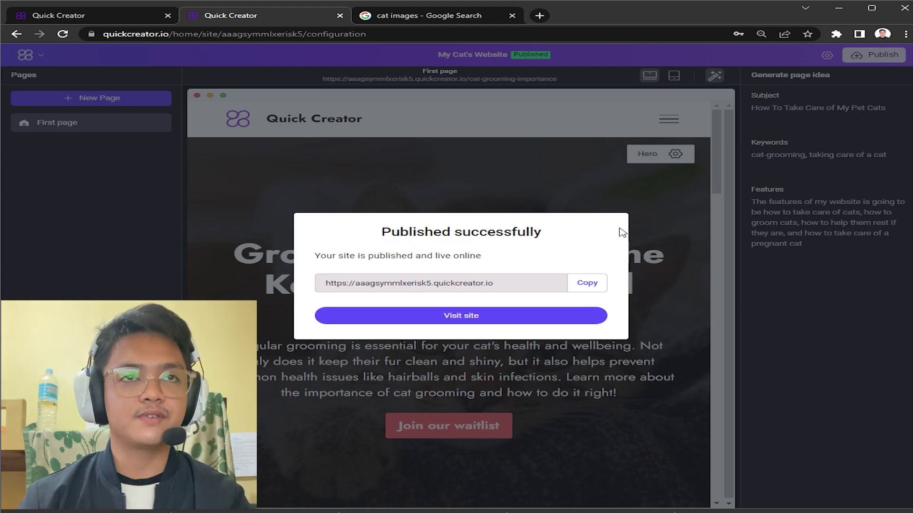
{"action": "left_click_drag", "start_coordinate": [546, 233], "coordinate": [370, 240]}
{"action": "left_click", "coordinate": [414, 254]}
{"action": "left_click", "coordinate": [474, 315]}
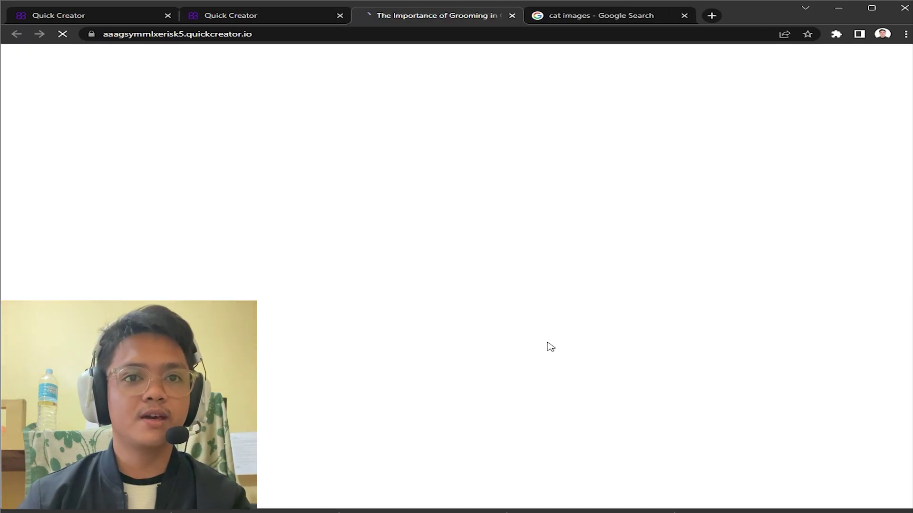
Step: Zoom the live page out to 67% and scroll from the dark grooming hero to Cat Care Tips
{"action": "key", "text": "ctrl+minus"}
{"action": "key", "text": "ctrl+minus"}
{"action": "key", "text": "ctrl+minus"}
{"action": "key", "text": "ctrl+minus"}
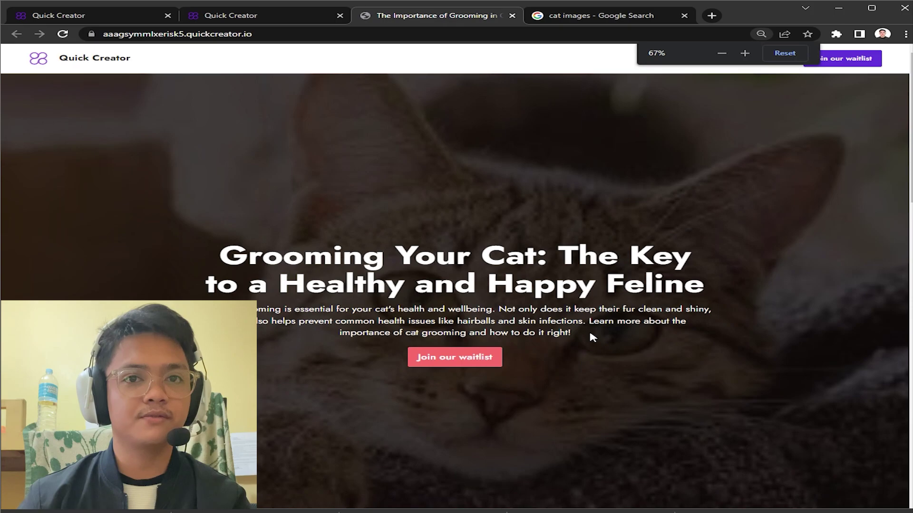
{"action": "scroll", "coordinate": [596, 327], "scroll_direction": "down", "scroll_amount": 2}
{"action": "scroll", "coordinate": [600, 329], "scroll_direction": "up", "scroll_amount": 2}
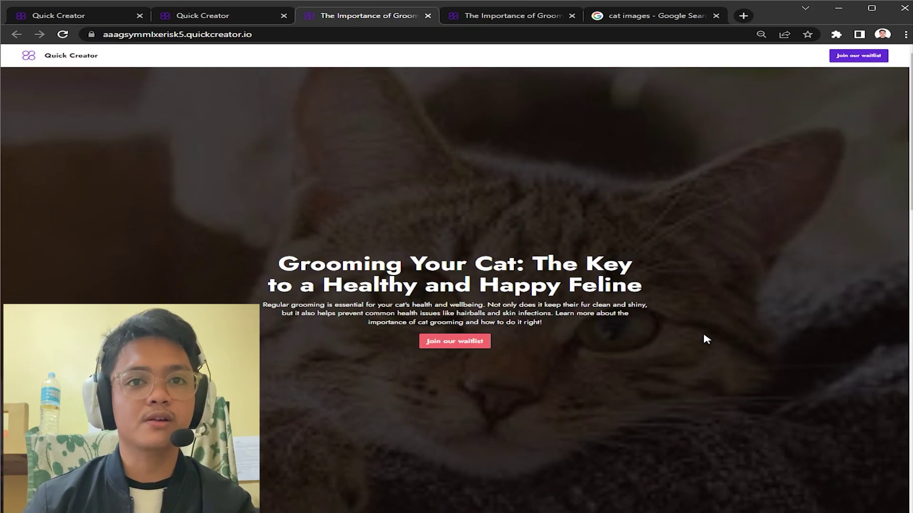
{"action": "scroll", "coordinate": [670, 328], "scroll_direction": "down", "scroll_amount": 15}
{"action": "scroll", "coordinate": [667, 330], "scroll_direction": "down", "scroll_amount": 5}
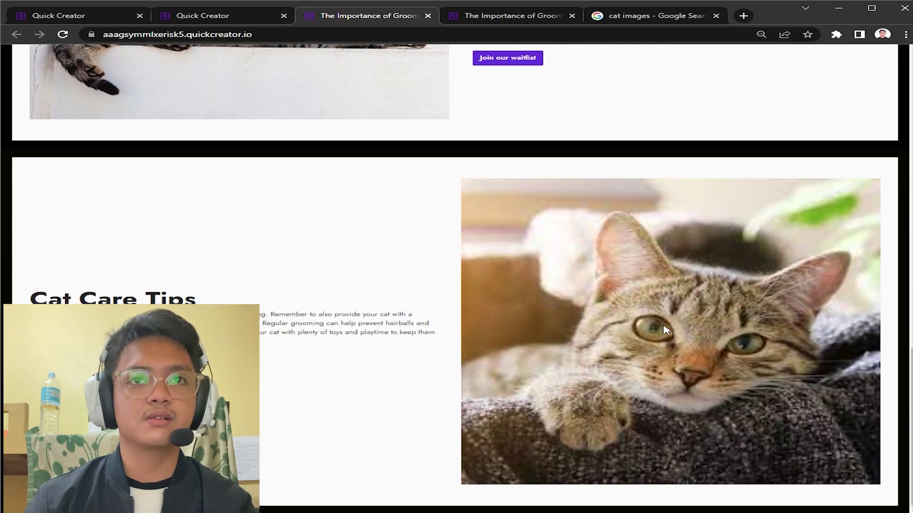
{"action": "scroll", "coordinate": [665, 329], "scroll_direction": "up", "scroll_amount": 20}
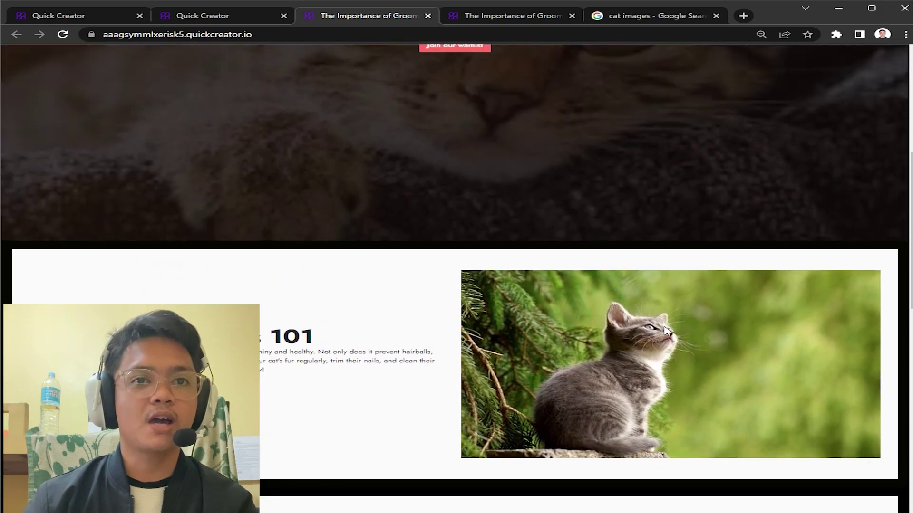
{"action": "scroll", "coordinate": [665, 331], "scroll_direction": "down", "scroll_amount": 6}
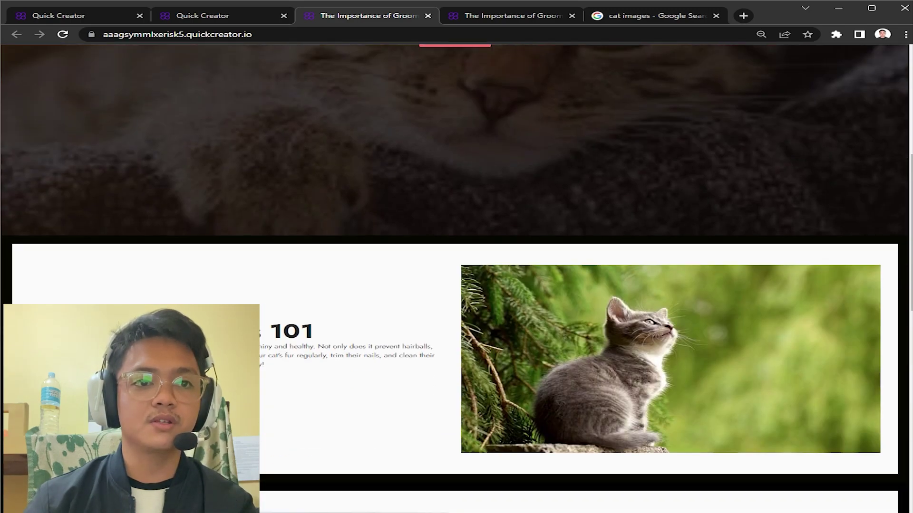
{"action": "scroll", "coordinate": [366, 368], "scroll_direction": "down", "scroll_amount": 5}
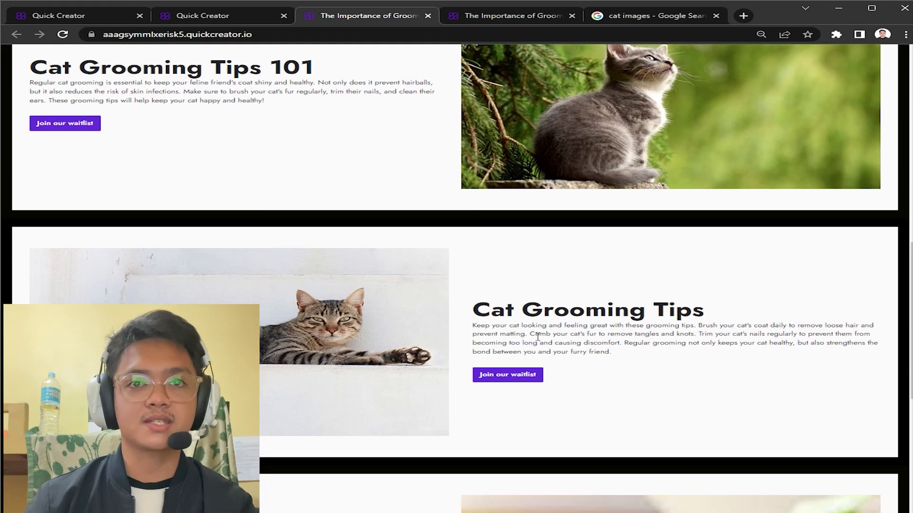
{"action": "left_click_drag", "start_coordinate": [468, 327], "coordinate": [685, 358]}
{"action": "left_click", "coordinate": [684, 359]}
{"action": "scroll", "coordinate": [690, 362], "scroll_direction": "down", "scroll_amount": 4}
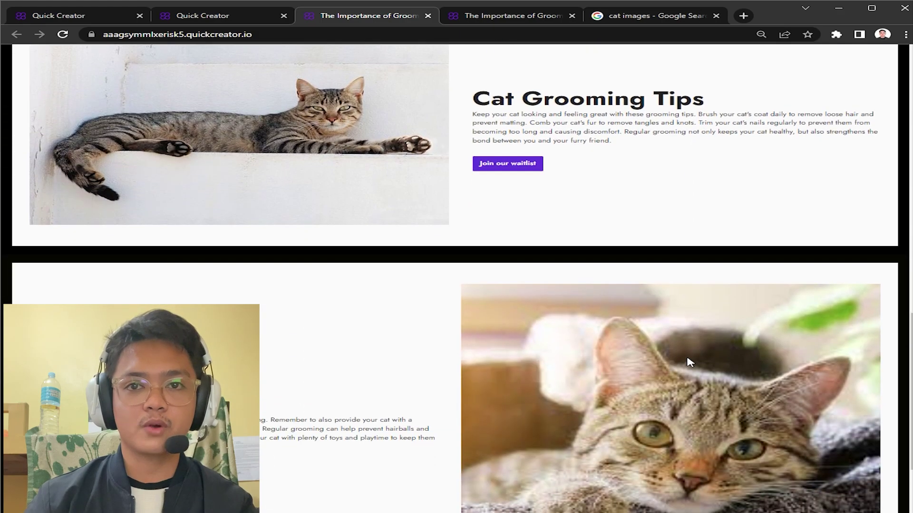
{"action": "scroll", "coordinate": [689, 363], "scroll_direction": "down", "scroll_amount": 2}
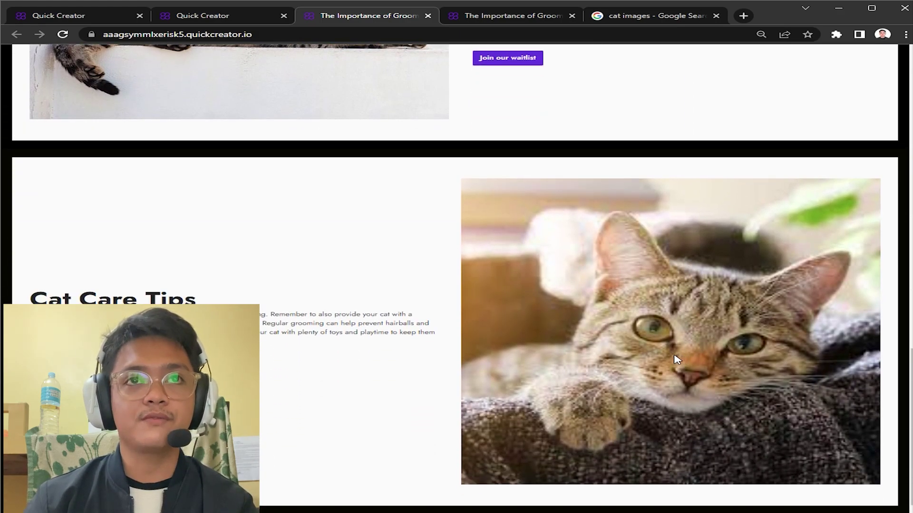